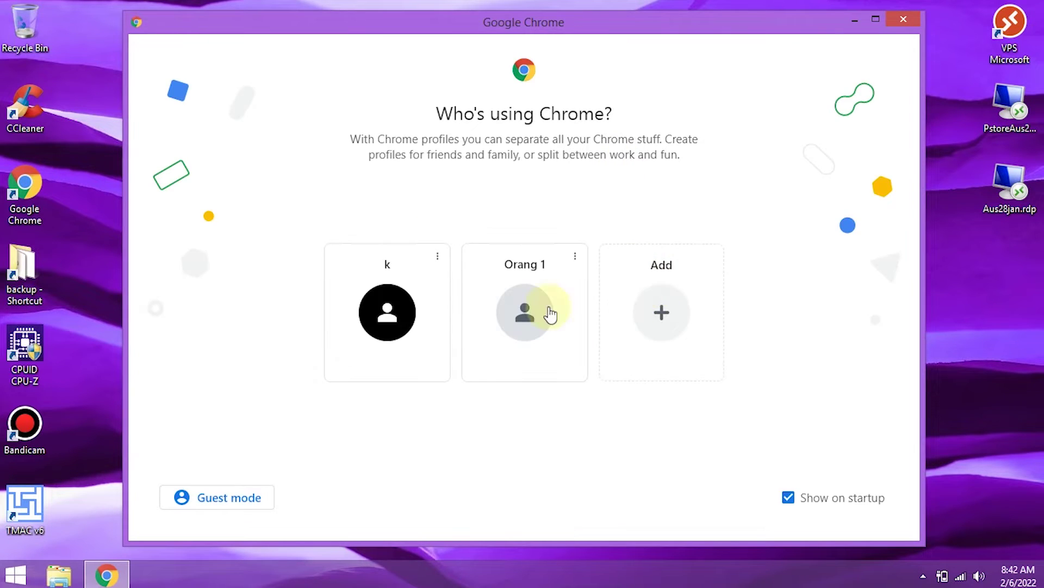
- Search Google for 'bluestack' in a Chrome window using the second profile
click(536, 256)
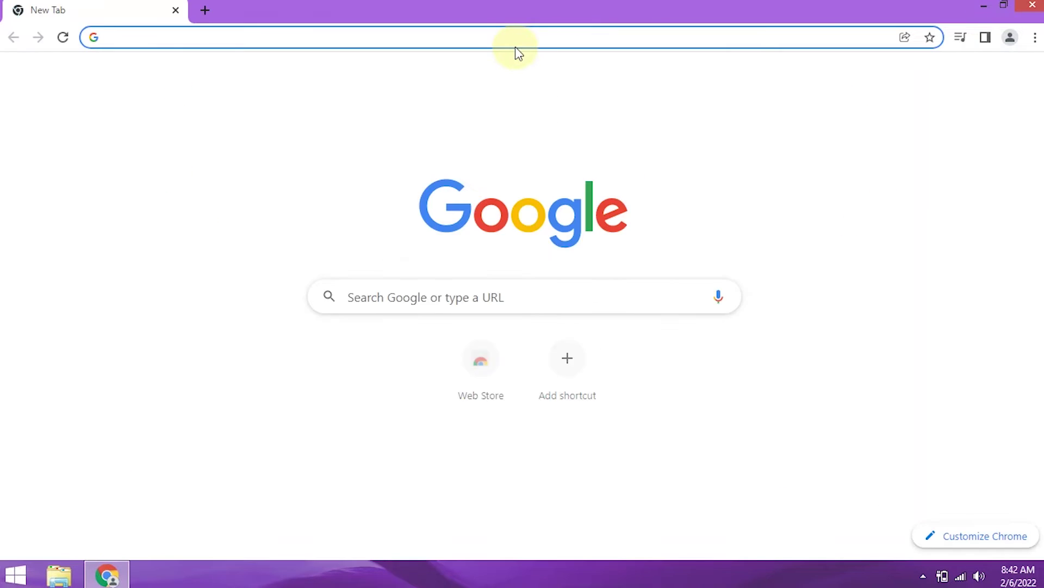
click(514, 42)
text(bluestack)
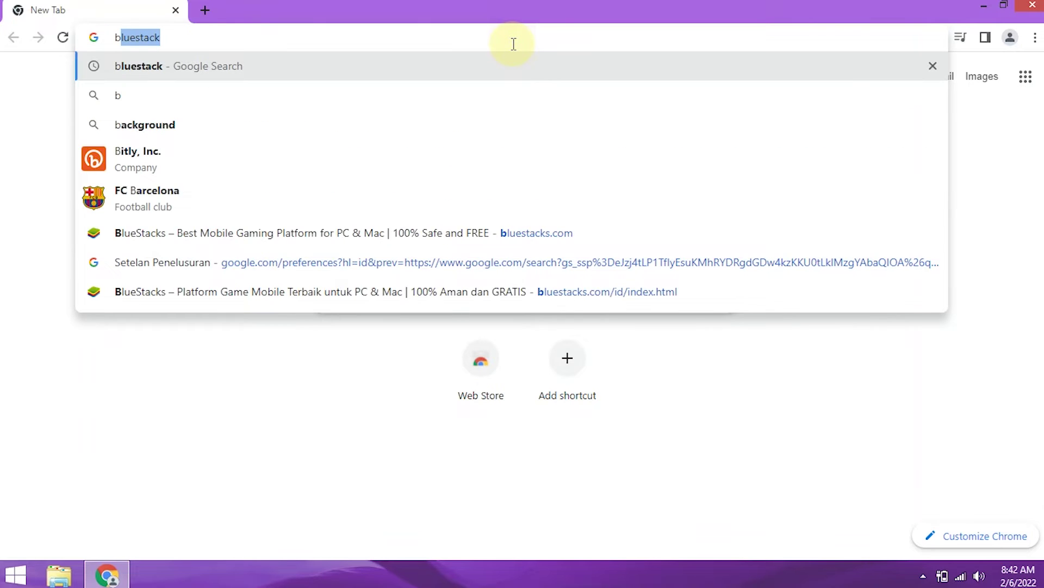
key(Return)
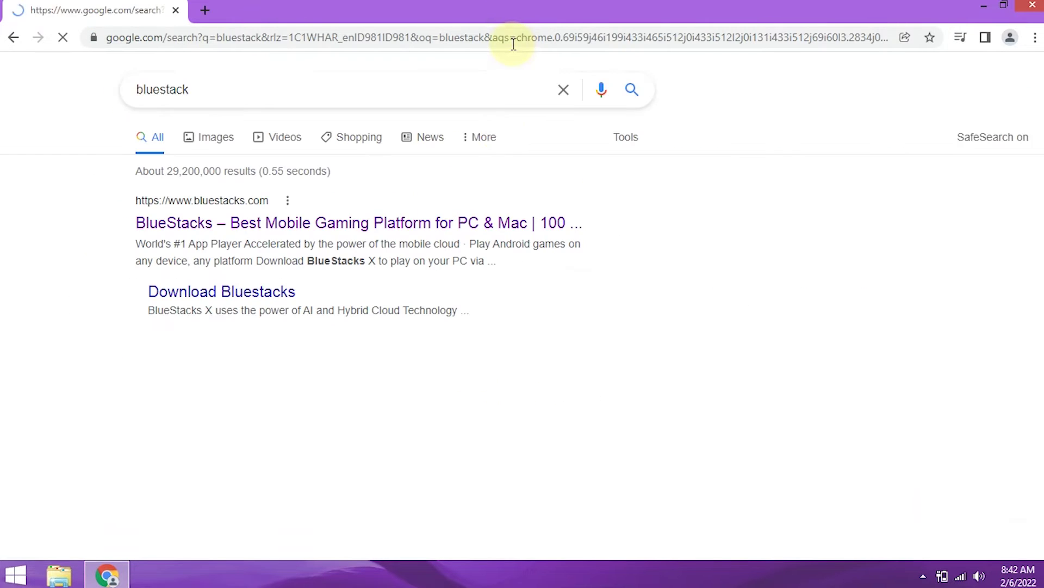
- Download the BlueStacks 5 installer from the official bluestacks.com site
click(303, 221)
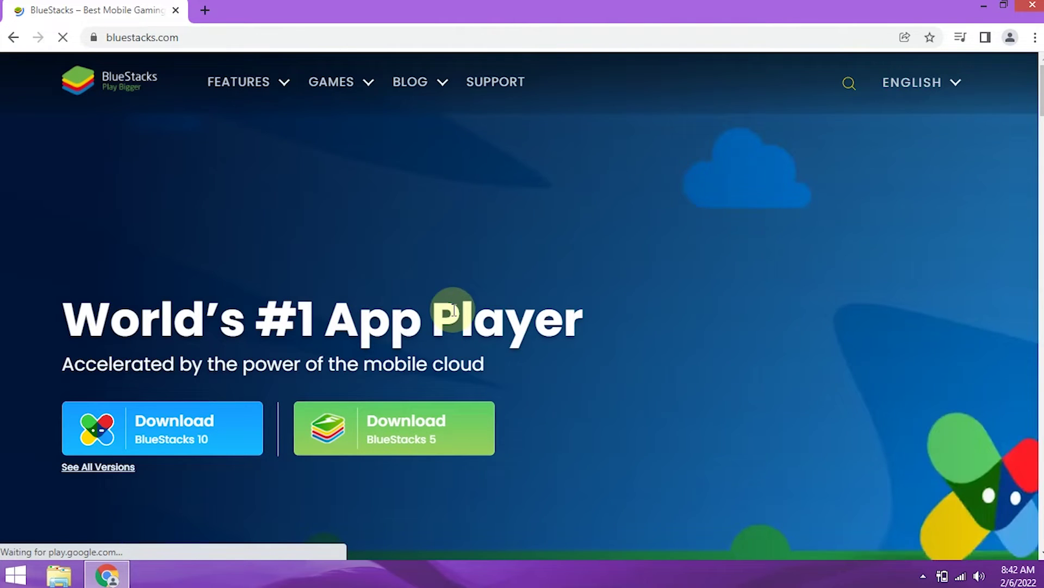
scroll(457, 305, down, 2)
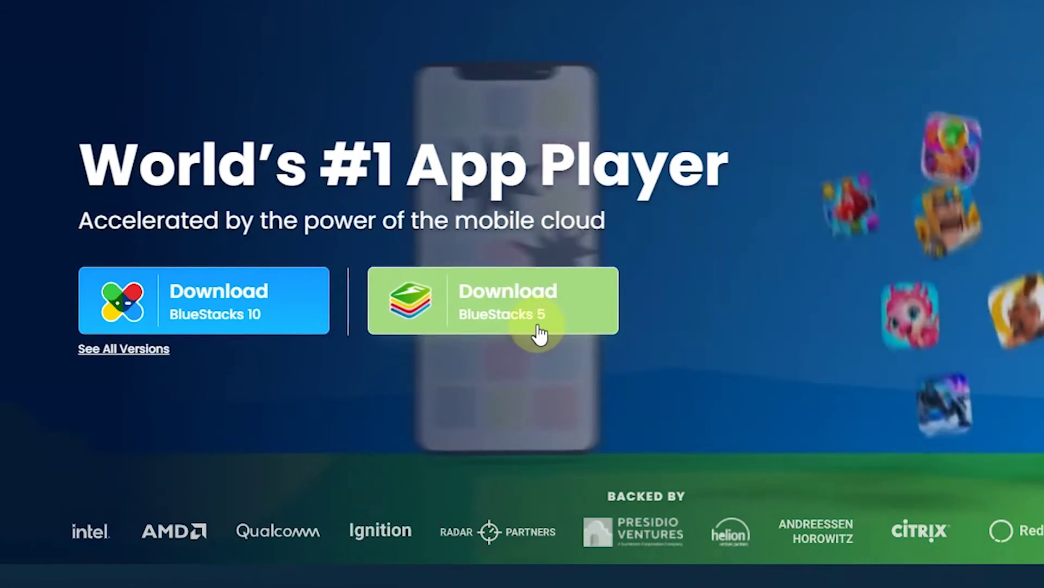
click(537, 324)
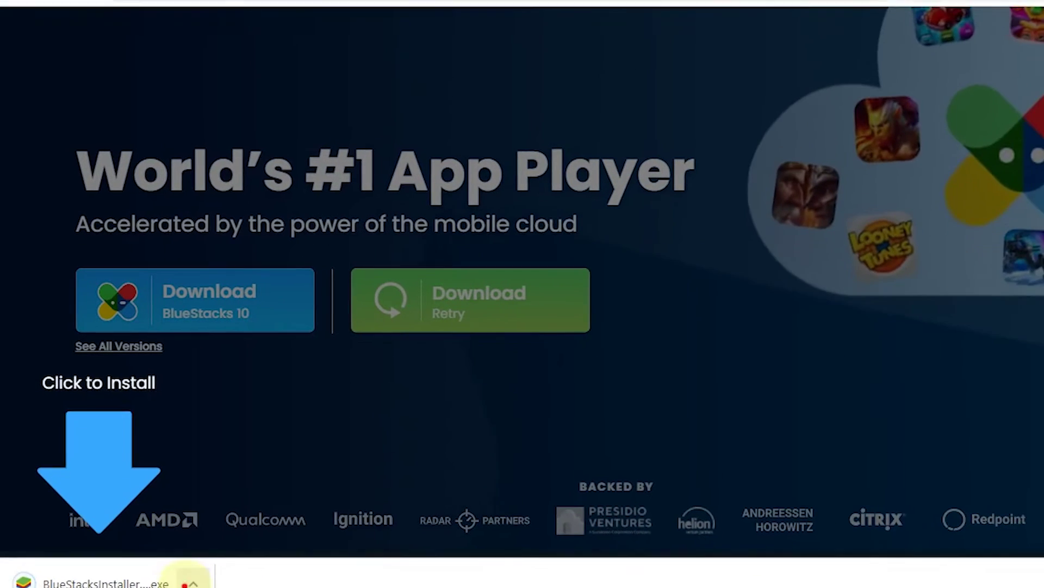
click(193, 582)
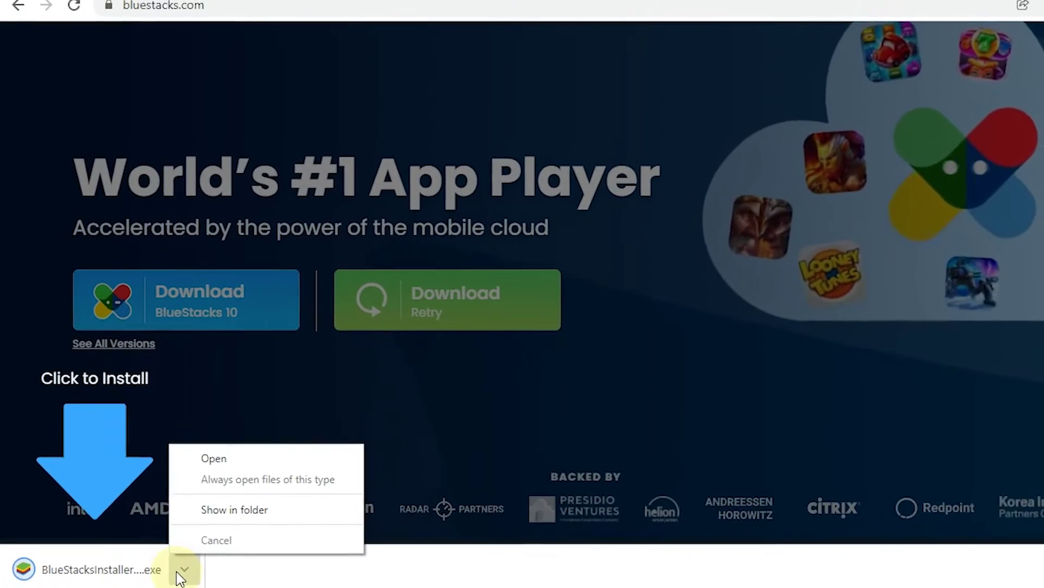
- Run BlueStacksInstaller from the Downloads folder, then minimize the Explorer window
click(192, 486)
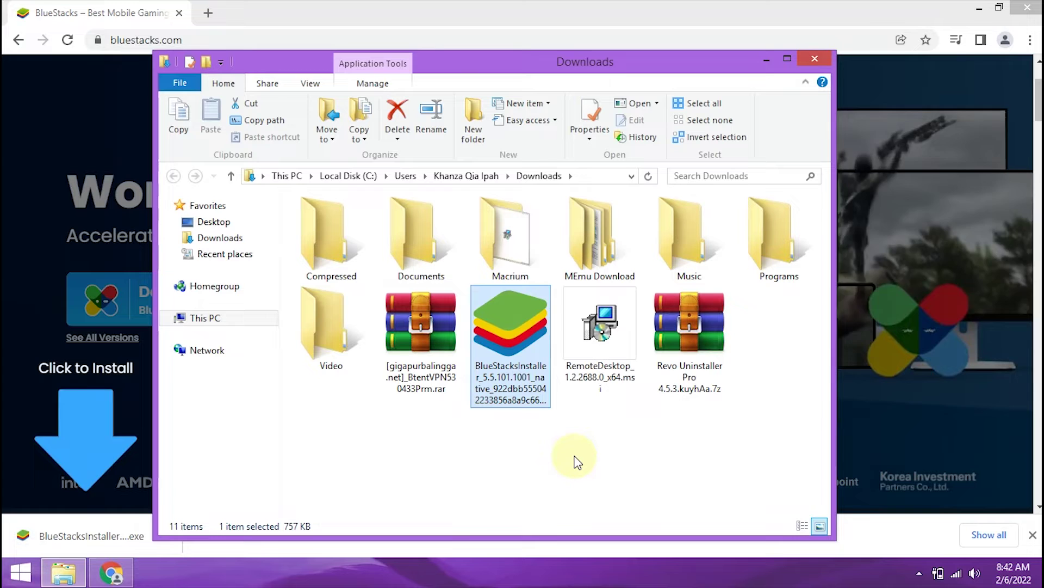
double_click(517, 380)
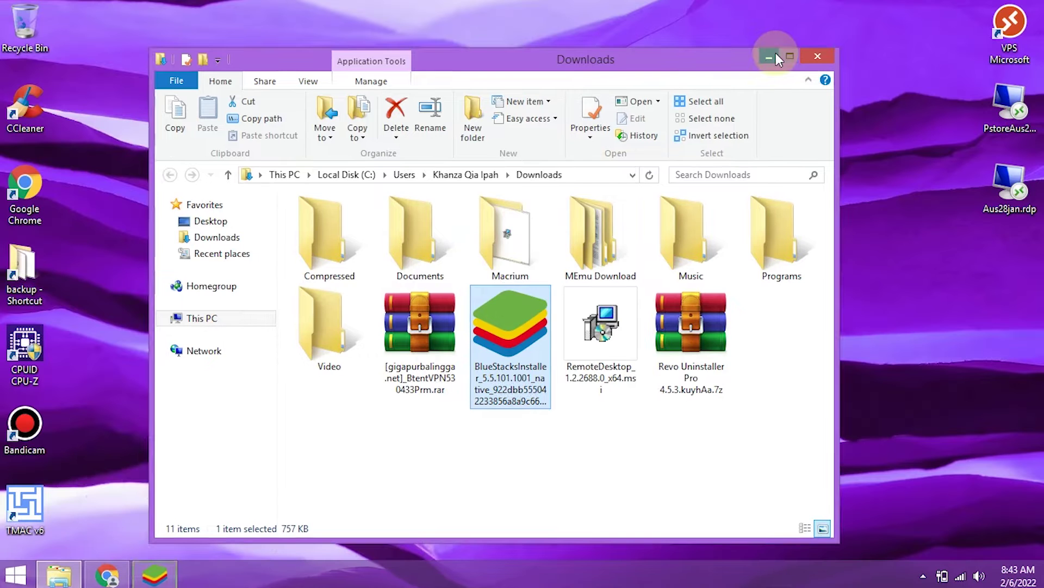
click(774, 55)
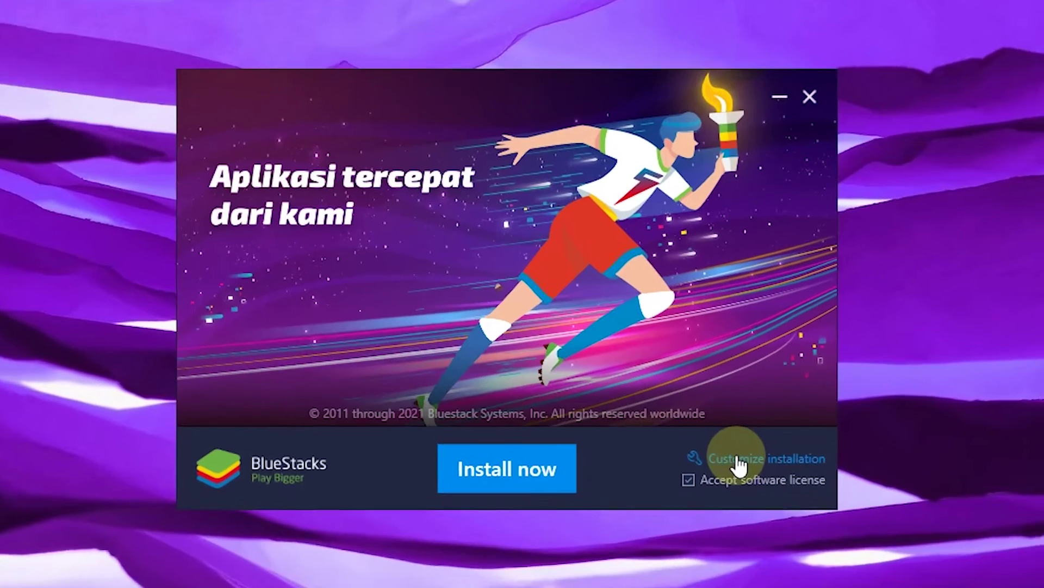
- Review the custom installation data path C:\ProgramData\BlueStacks_nxt, keeping it unchanged
click(702, 412)
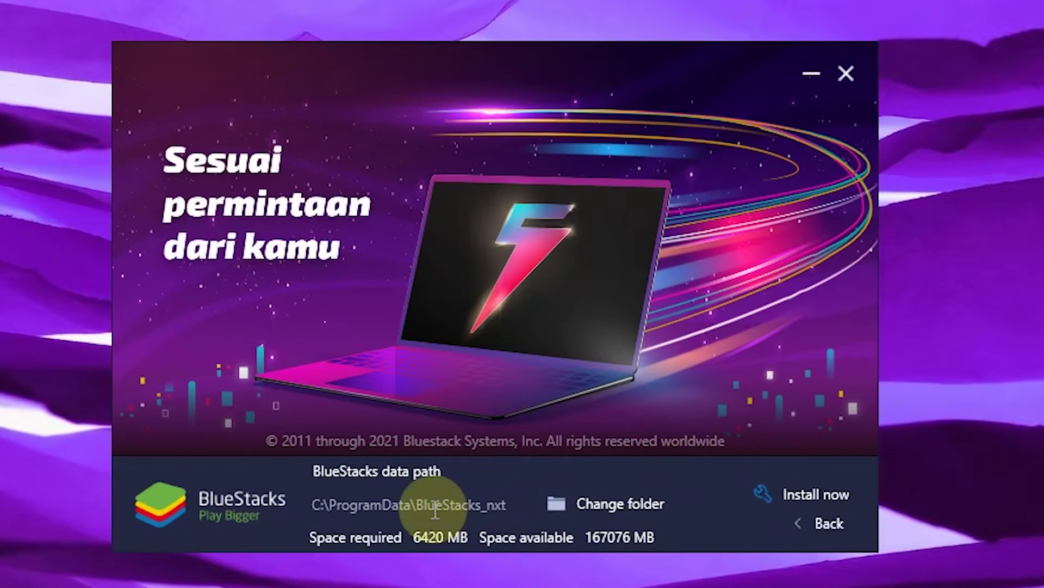
drag(371, 505, 495, 505)
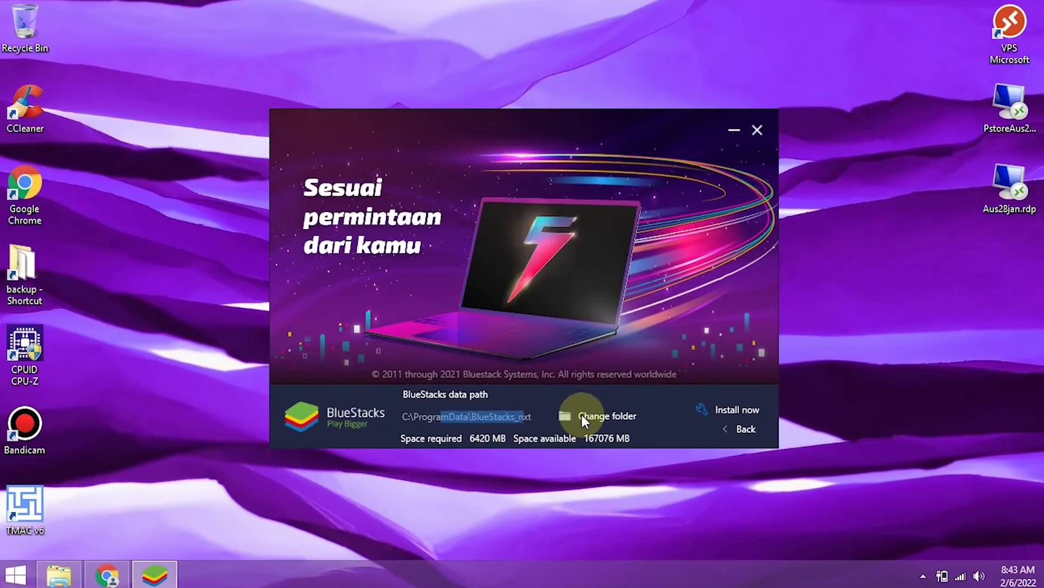
click(580, 467)
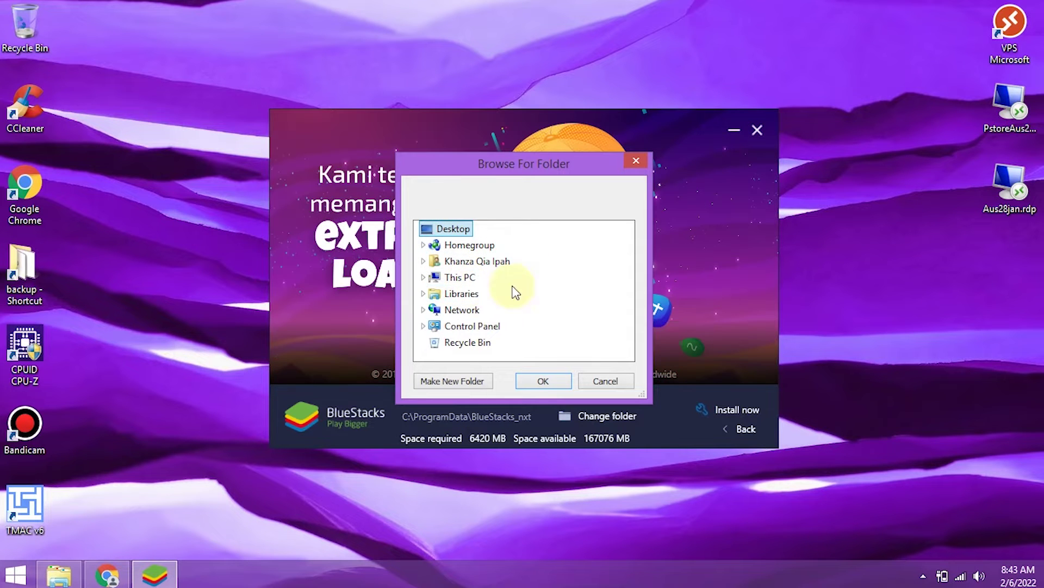
click(633, 161)
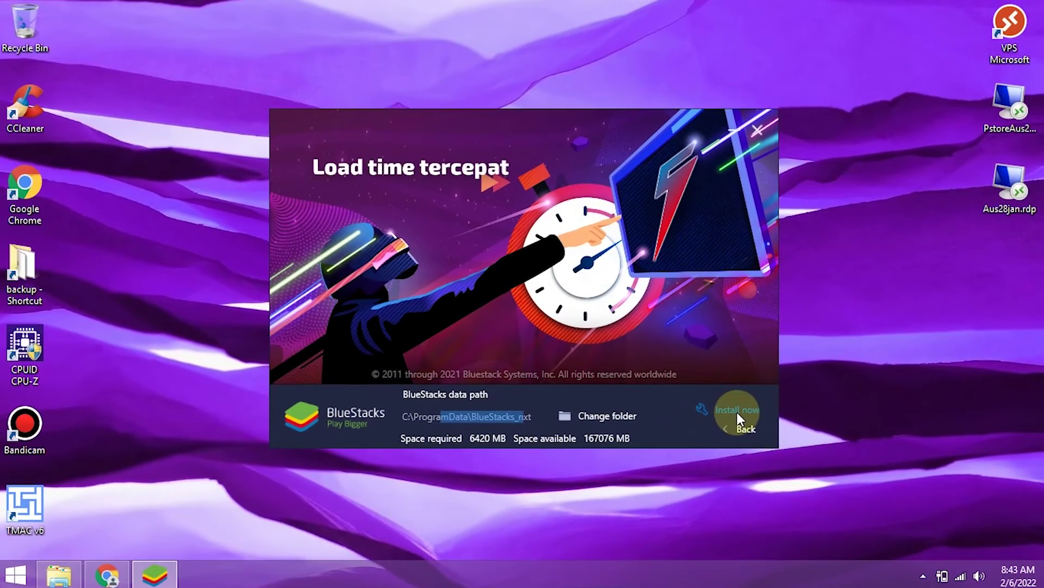
- Install BlueStacks 5 and refresh the desktop while it launches to the home screen
click(736, 414)
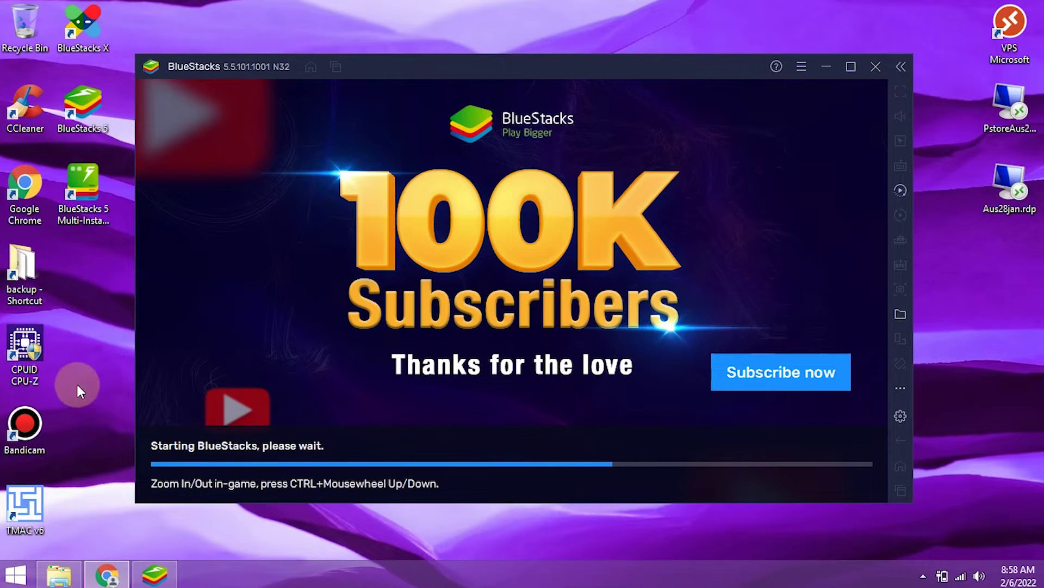
right_click(78, 385)
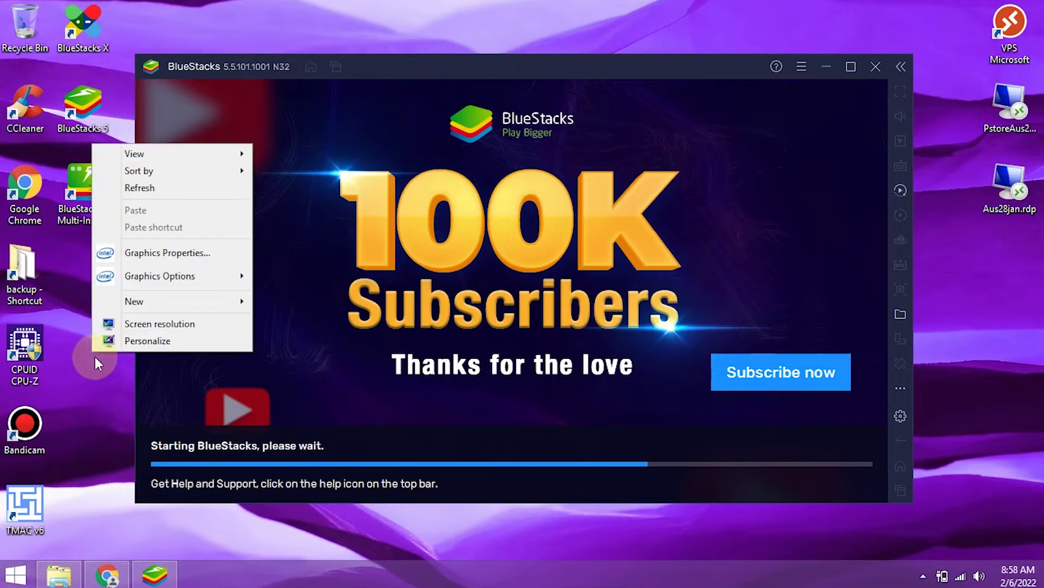
click(130, 186)
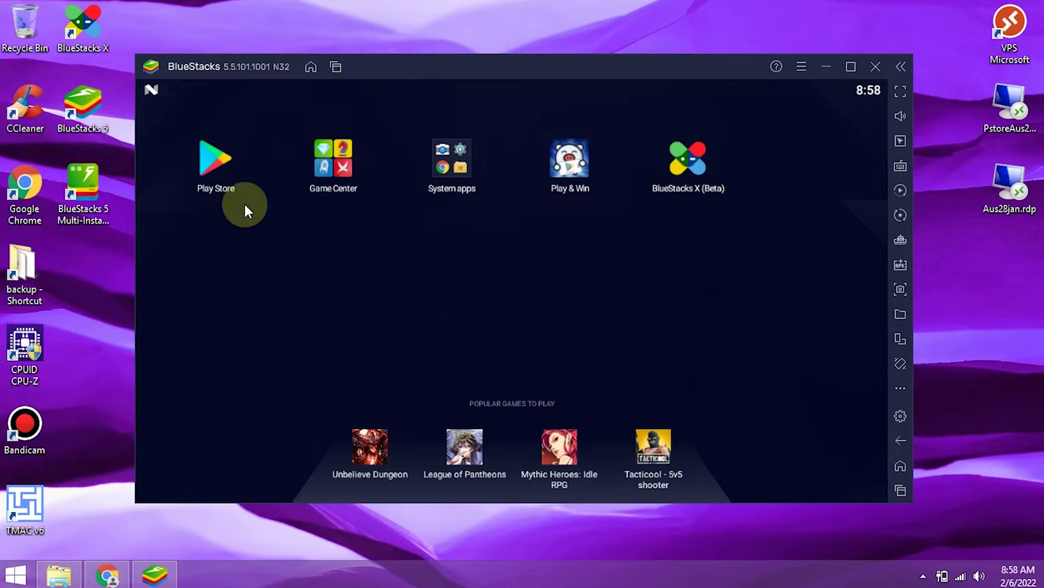
click(219, 178)
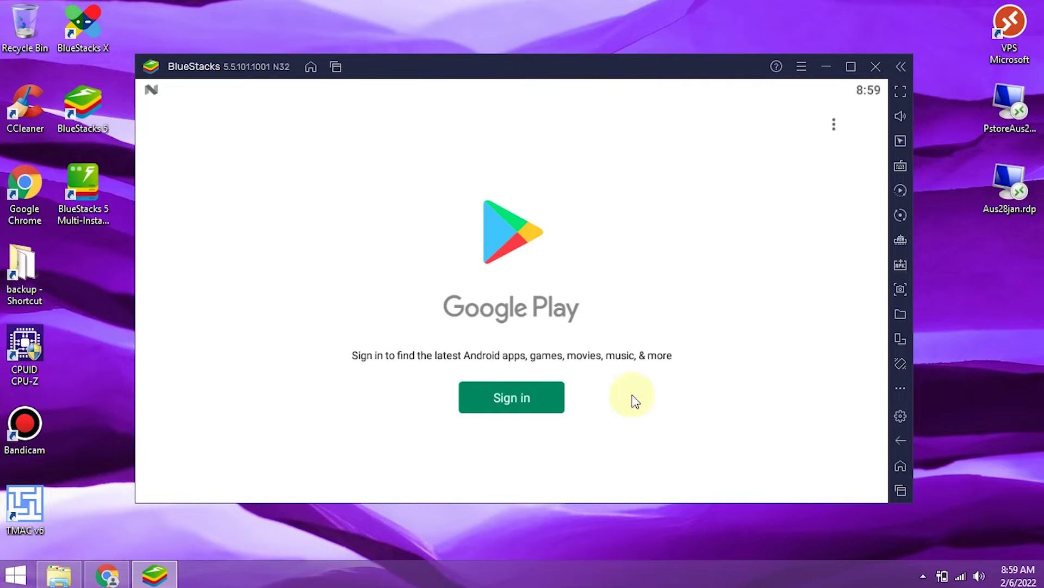
click(901, 441)
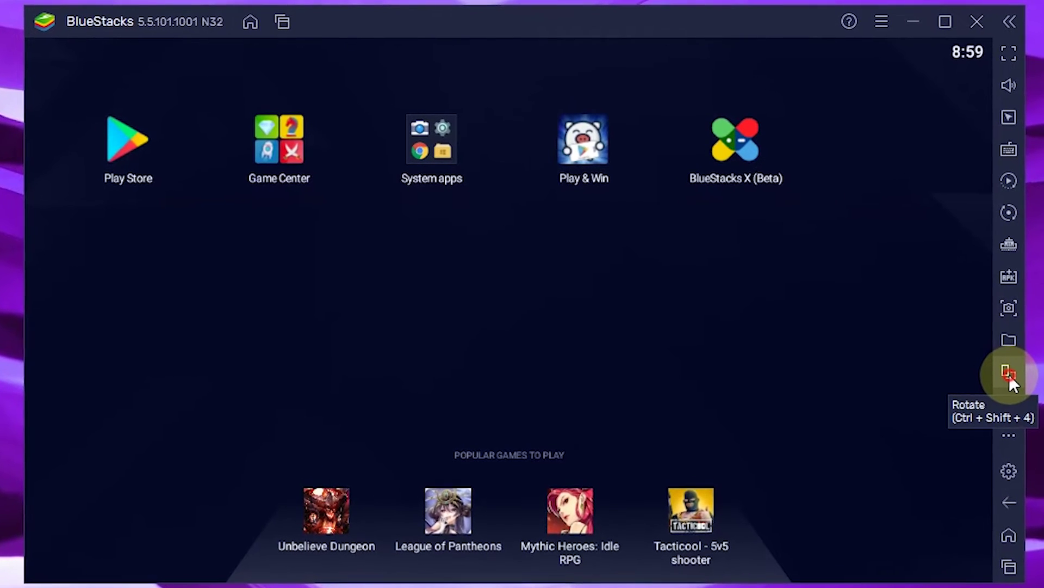
- Rotate to portrait and set Medium (2 Cores) CPU and Balanced performance mode
click(1004, 373)
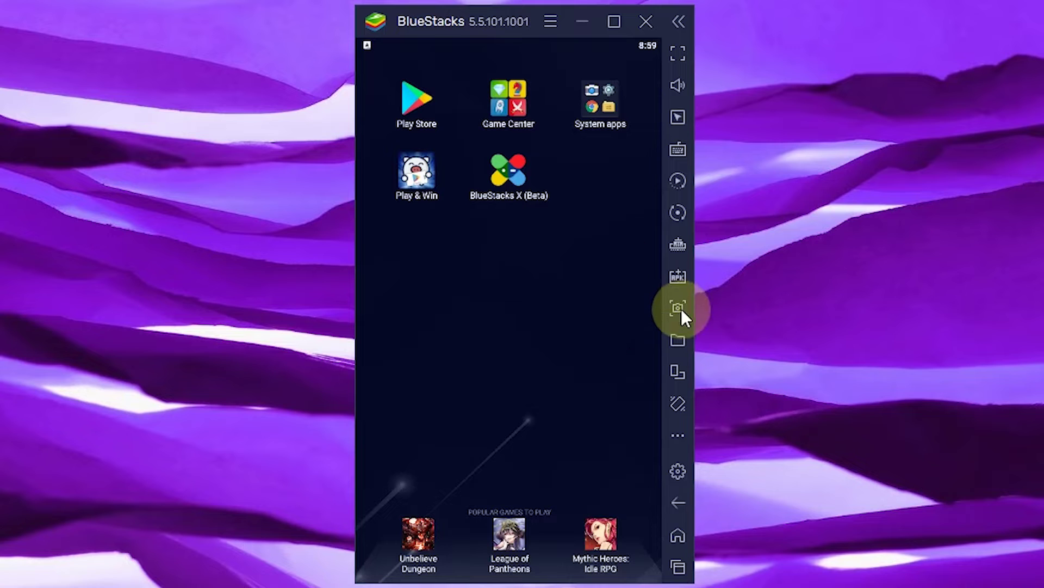
click(677, 471)
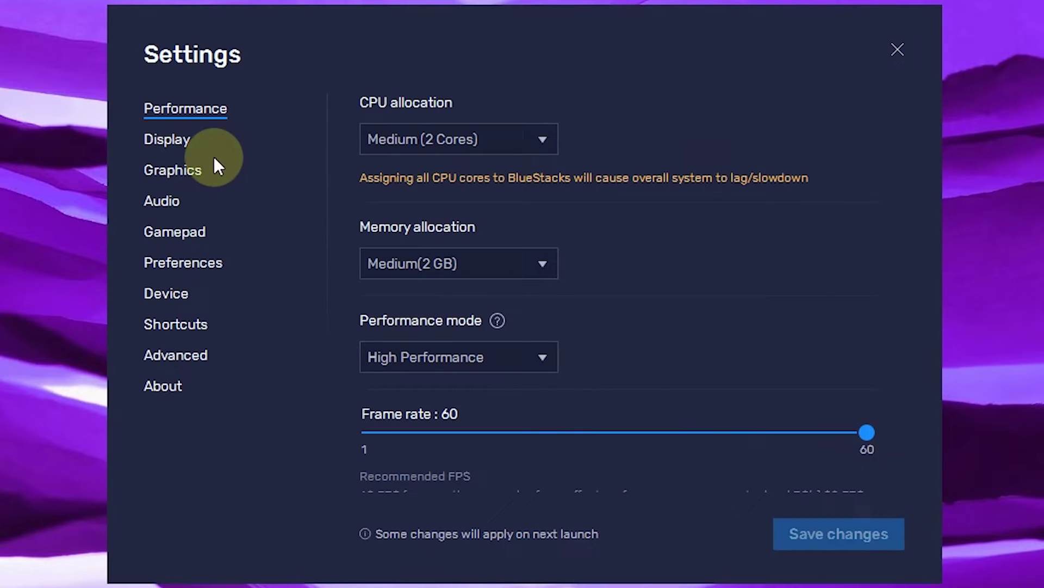
click(428, 145)
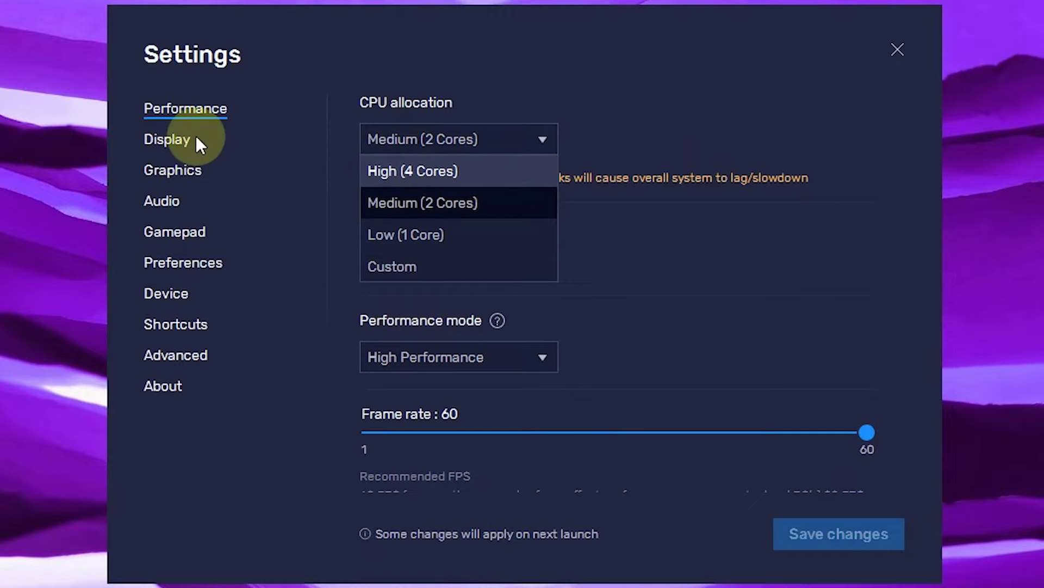
click(613, 276)
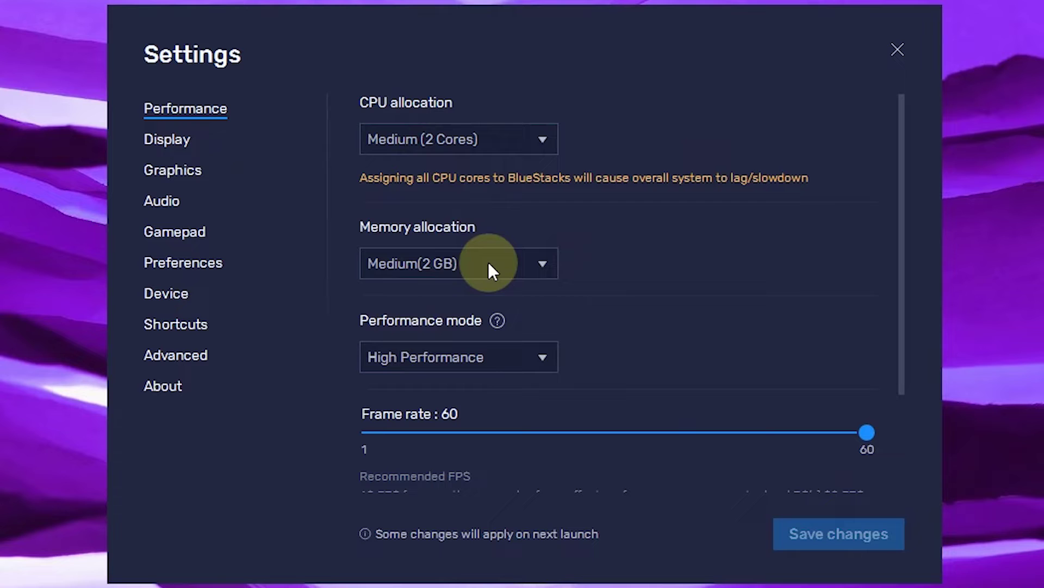
click(468, 360)
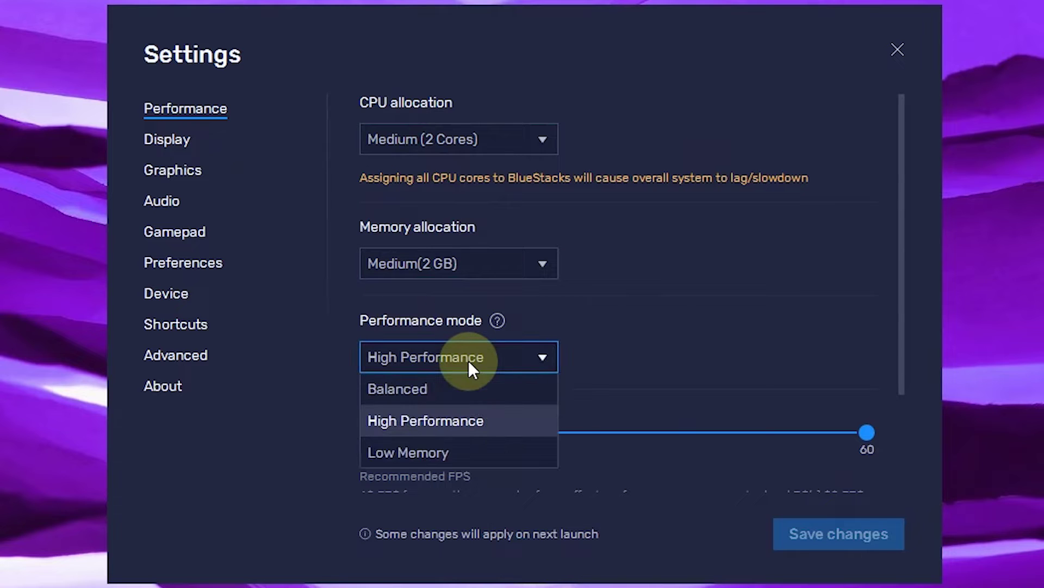
click(390, 382)
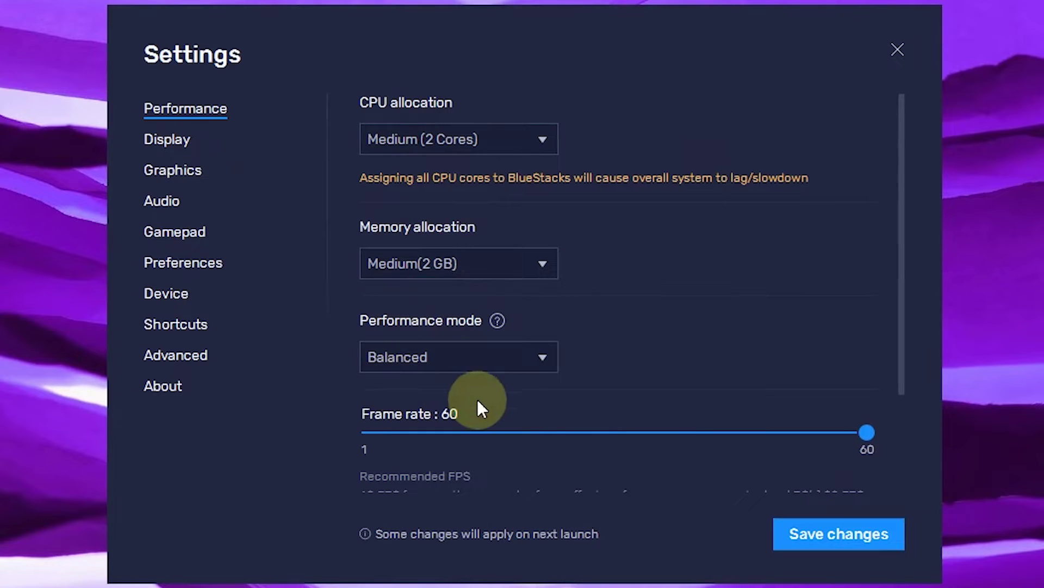
- Save the performance settings and restart BlueStacks to apply them
drag(900, 337, 908, 466)
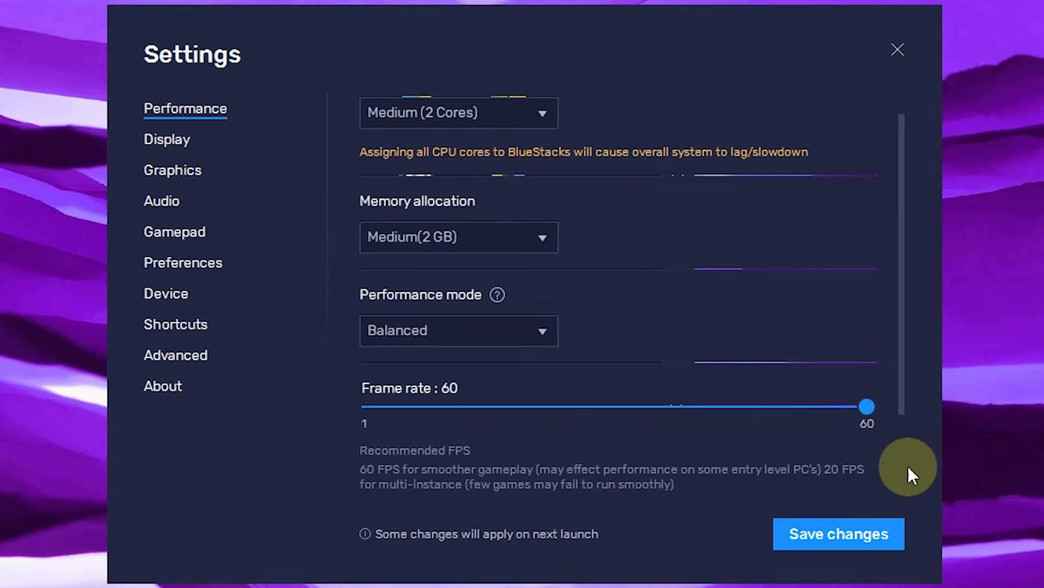
scroll(598, 422, down, 2)
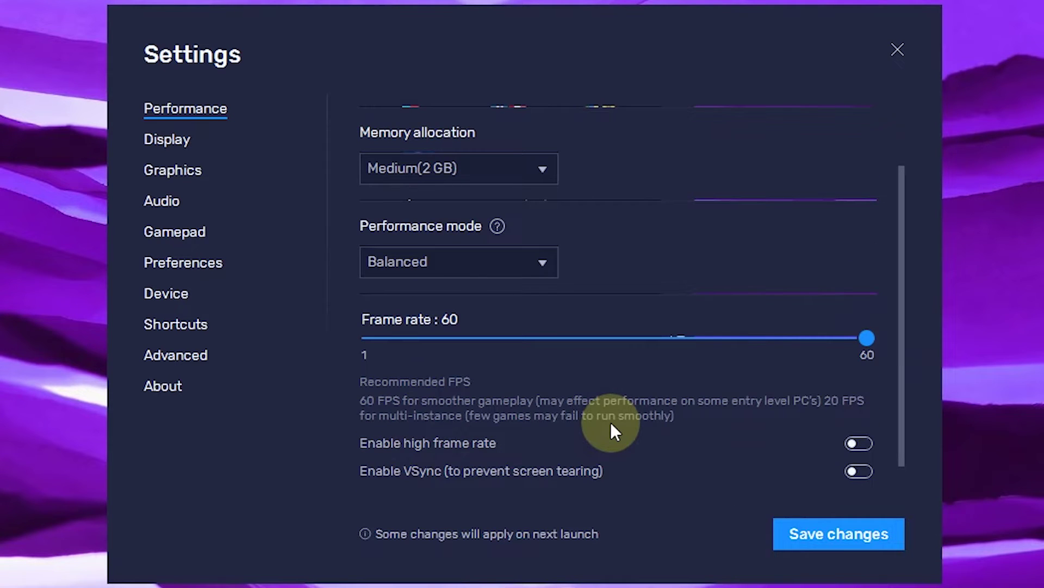
scroll(611, 425, down, 1)
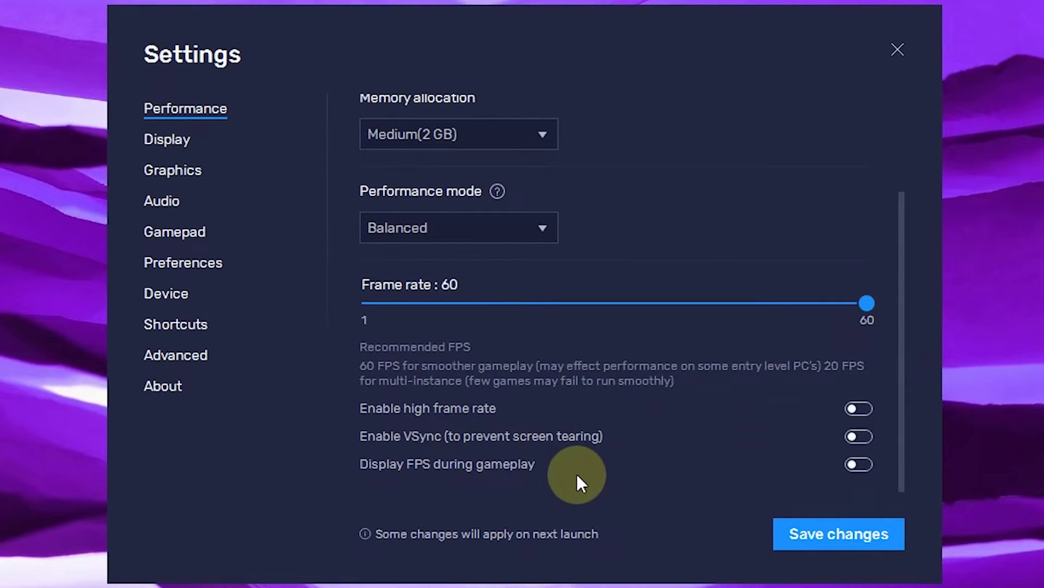
click(171, 139)
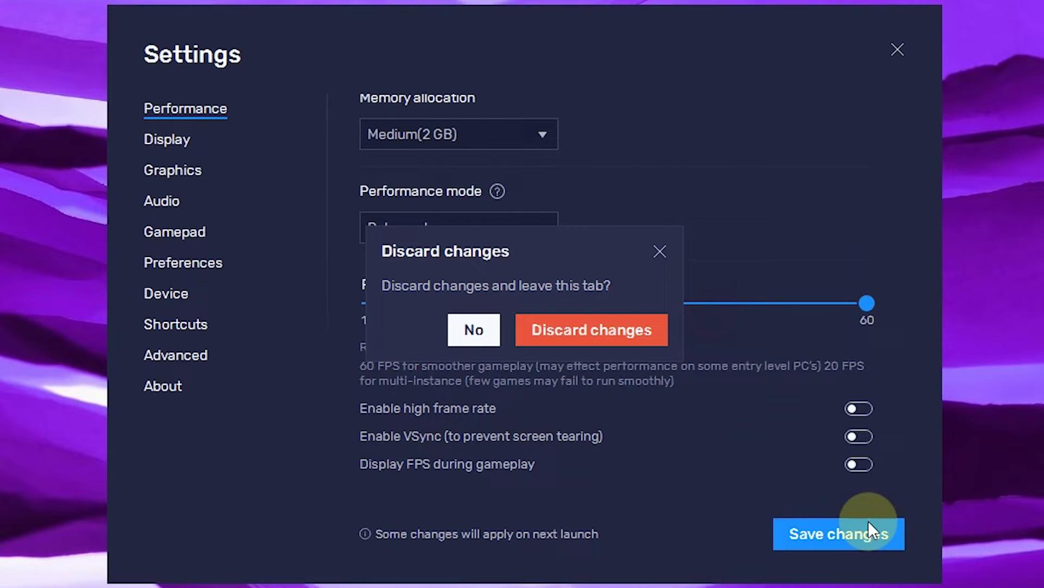
click(827, 537)
click(827, 539)
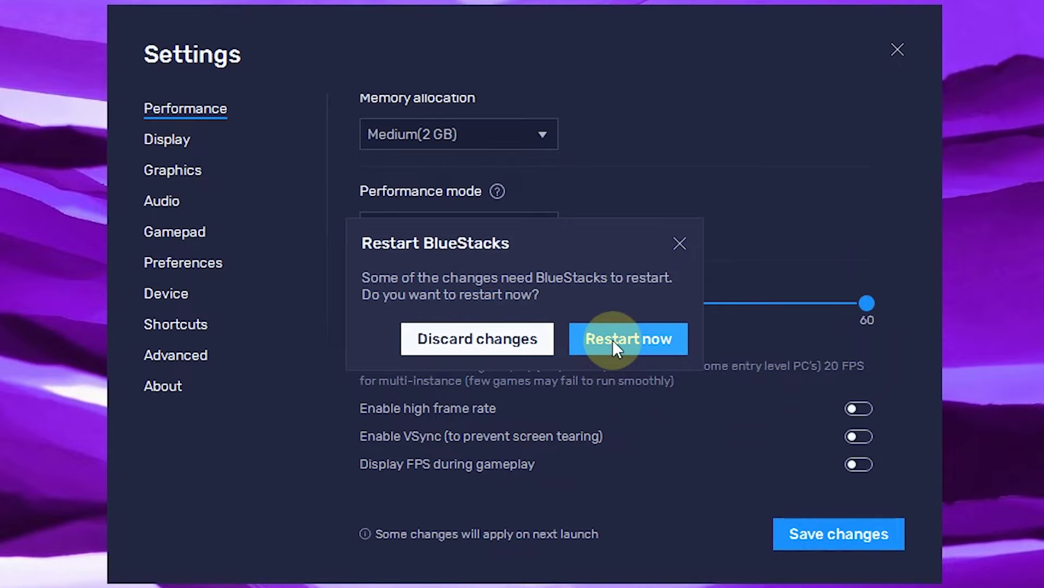
click(612, 339)
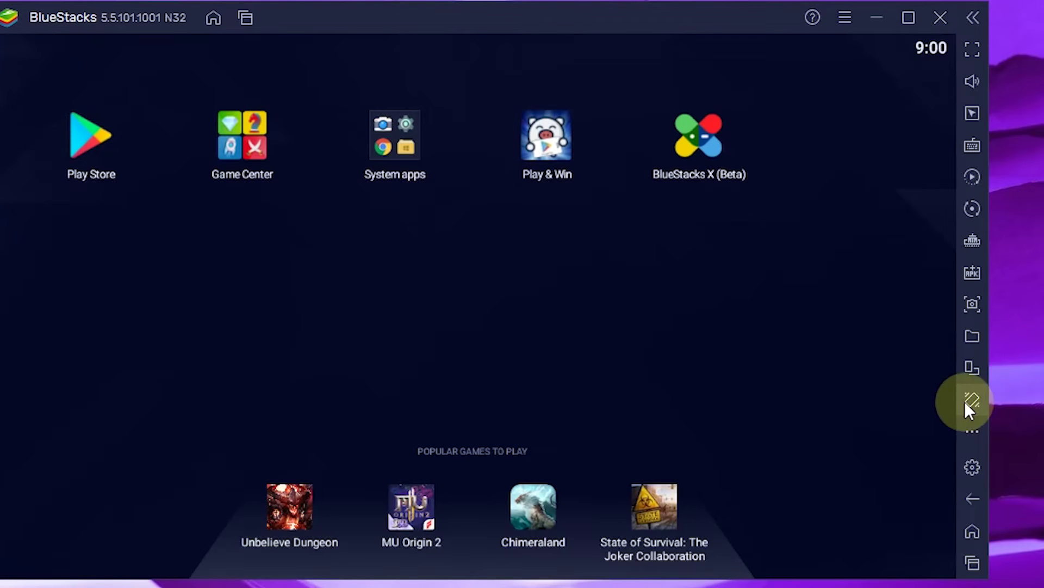
- Set Display orientation to Portrait 720 x 1280, save it, and restart BlueStacks
click(972, 469)
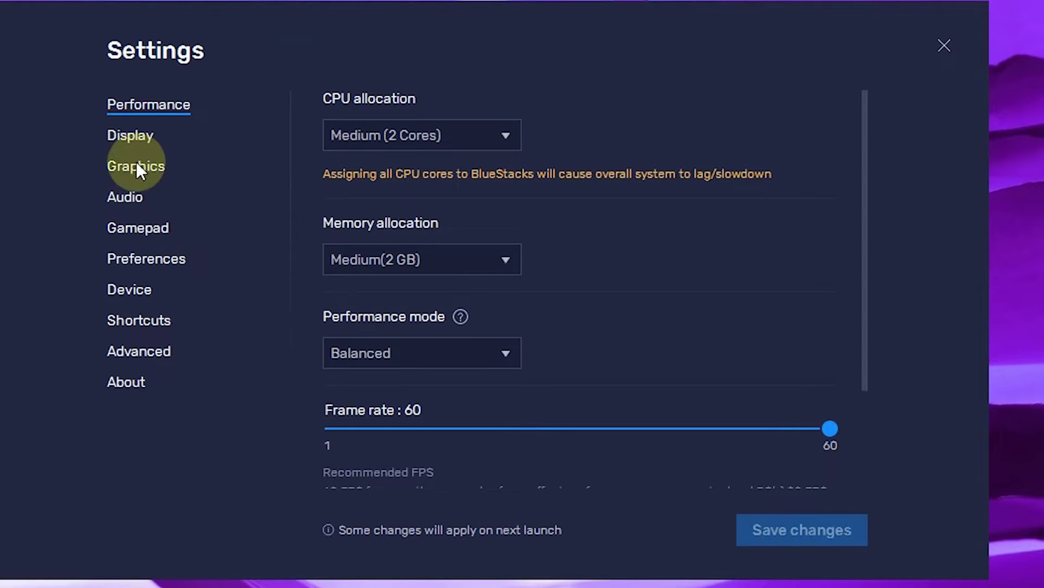
click(138, 137)
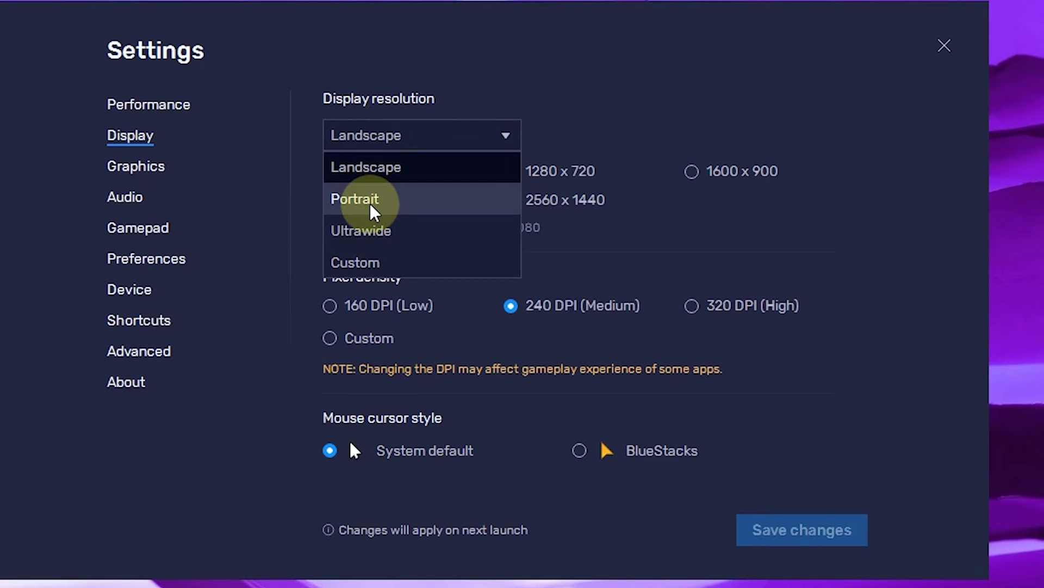
click(373, 211)
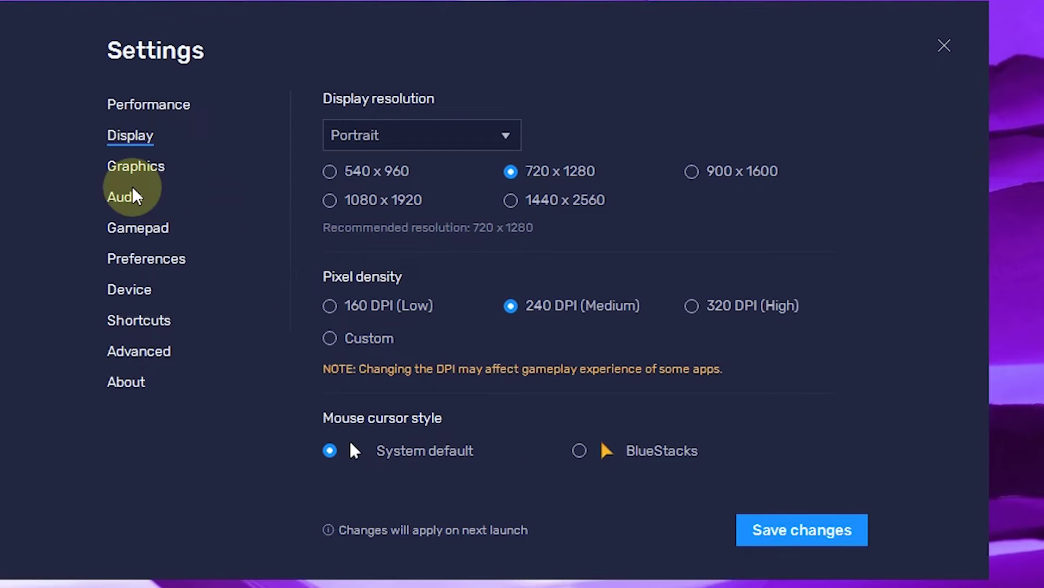
click(135, 166)
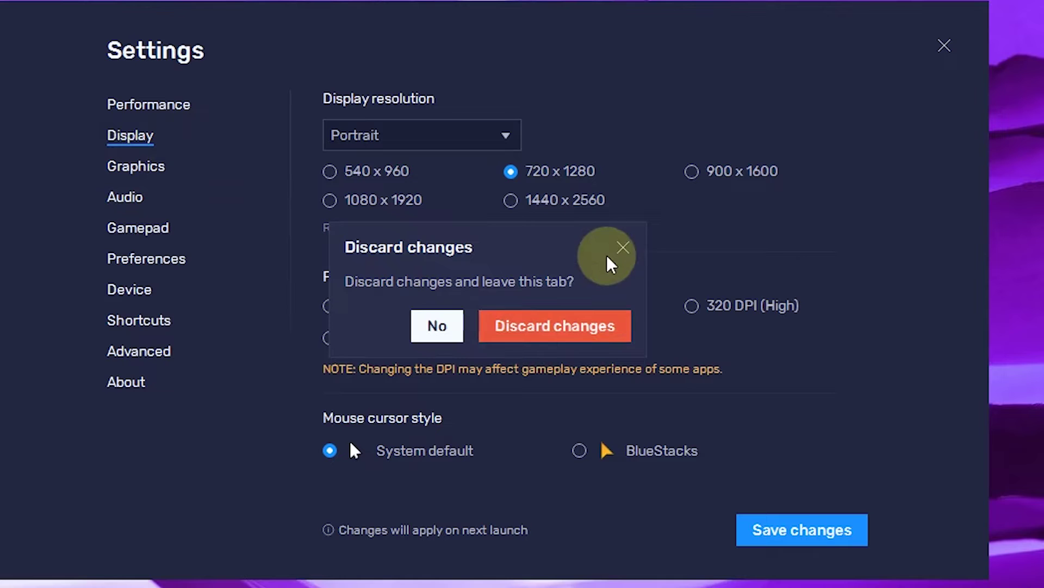
click(623, 248)
click(793, 541)
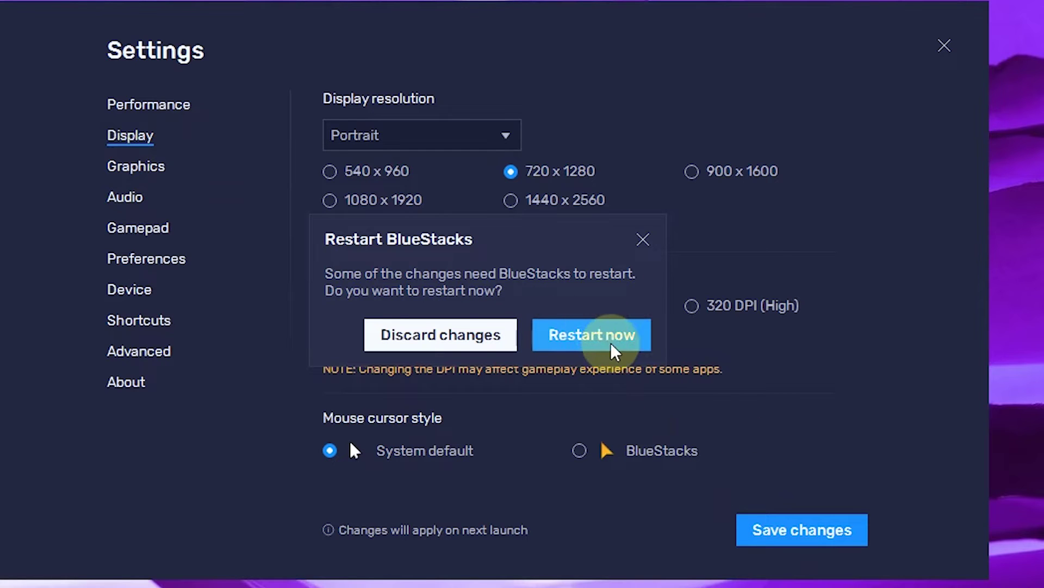
click(612, 349)
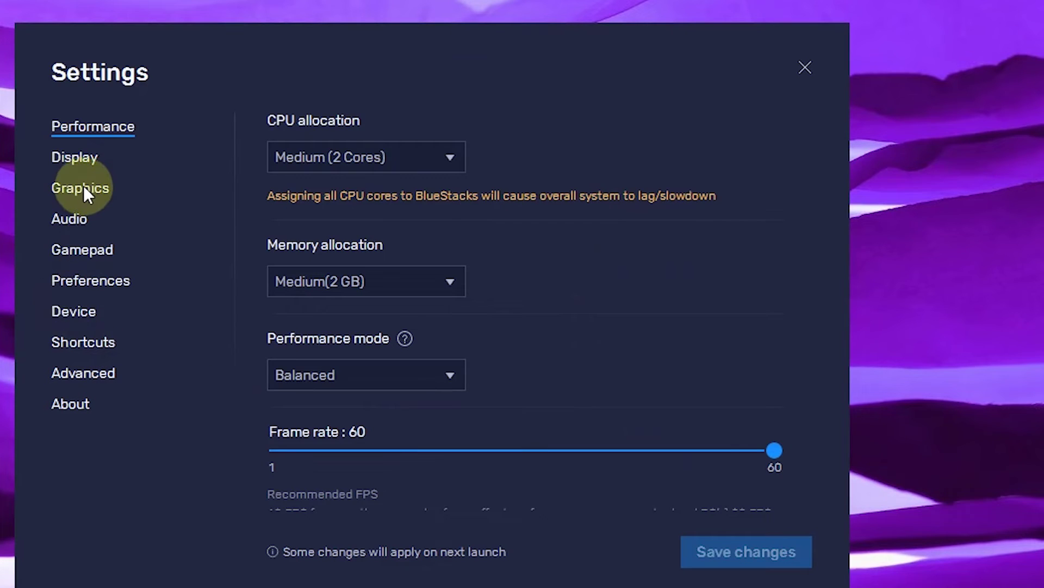
- Review the Graphics, Preferences and Device tabs, keeping the OnePlus 3T device profile
click(83, 185)
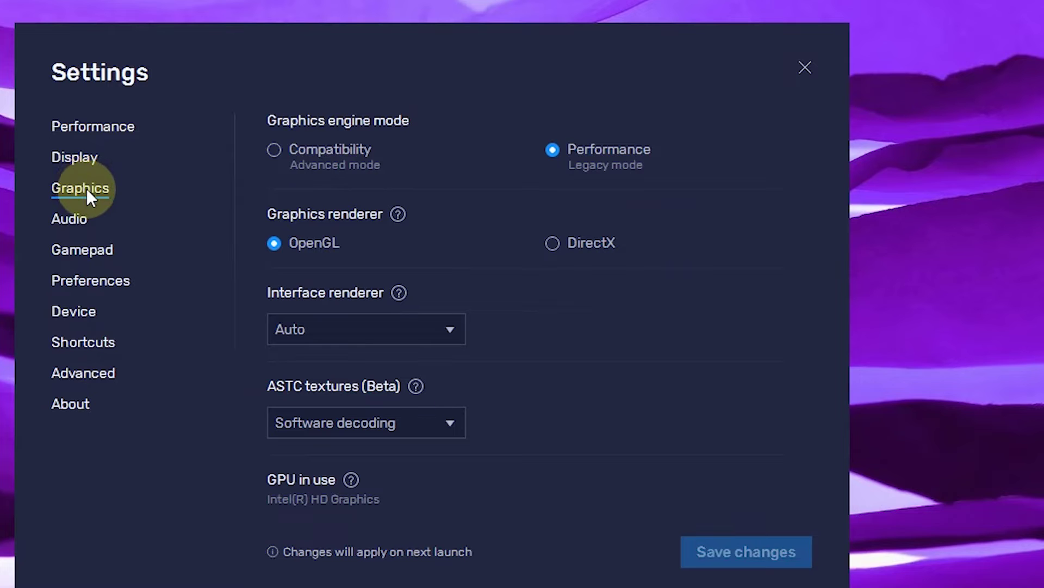
click(87, 280)
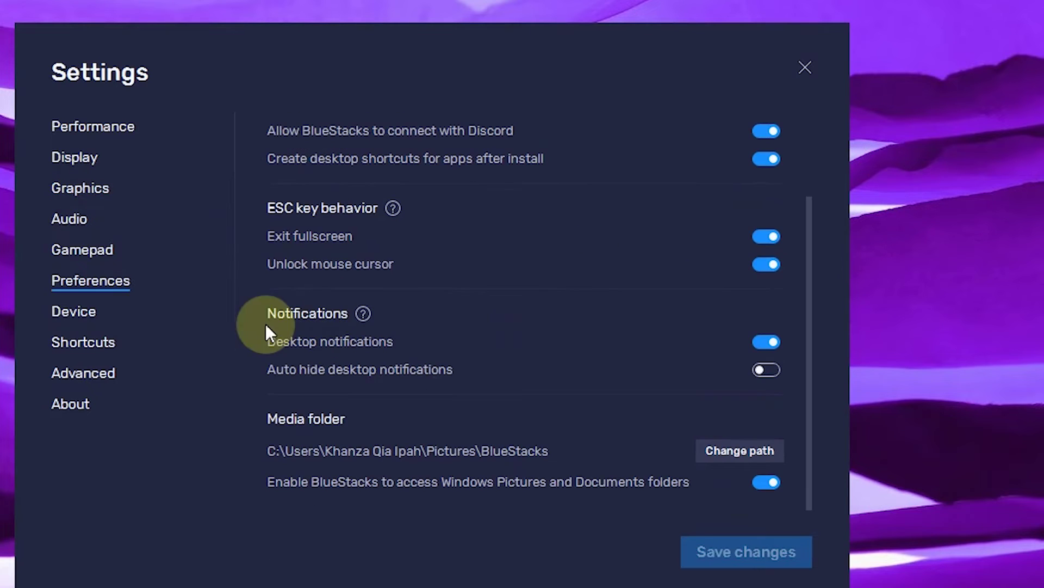
click(75, 318)
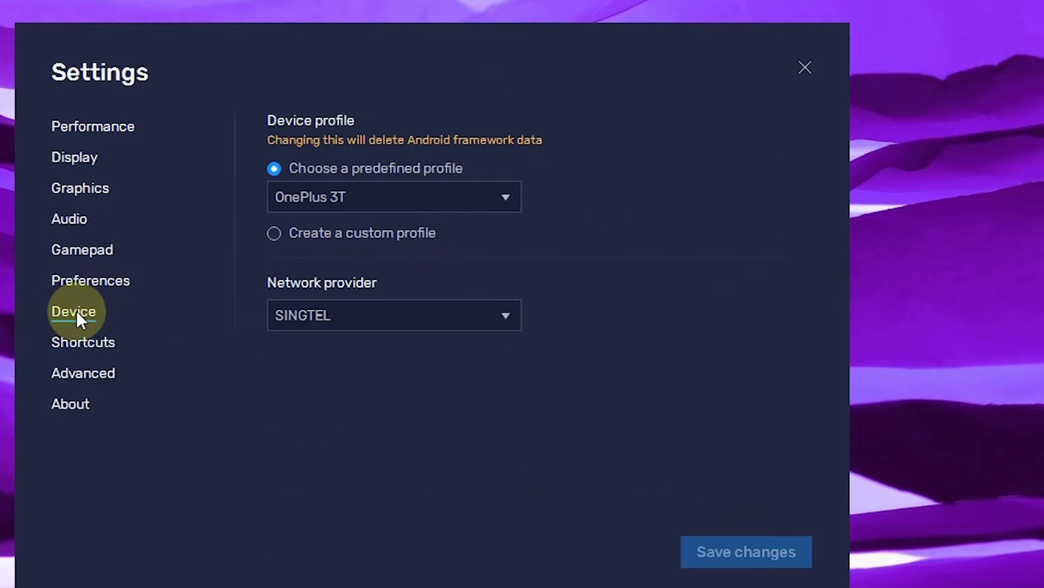
click(360, 198)
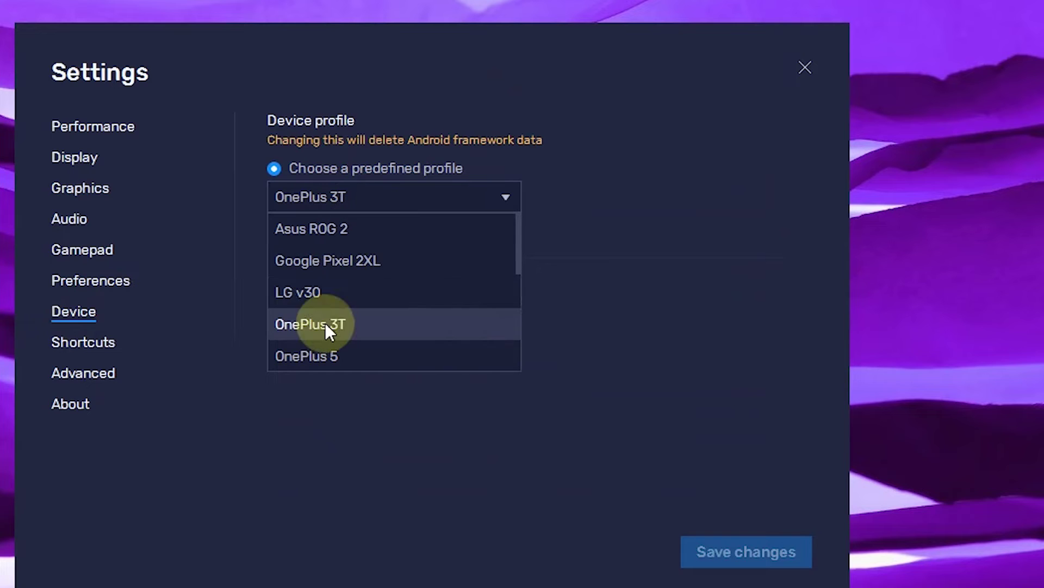
click(610, 266)
- Check the custom profile fields, revert to predefined OnePlus 3T, check Network provider, close Settings
click(274, 234)
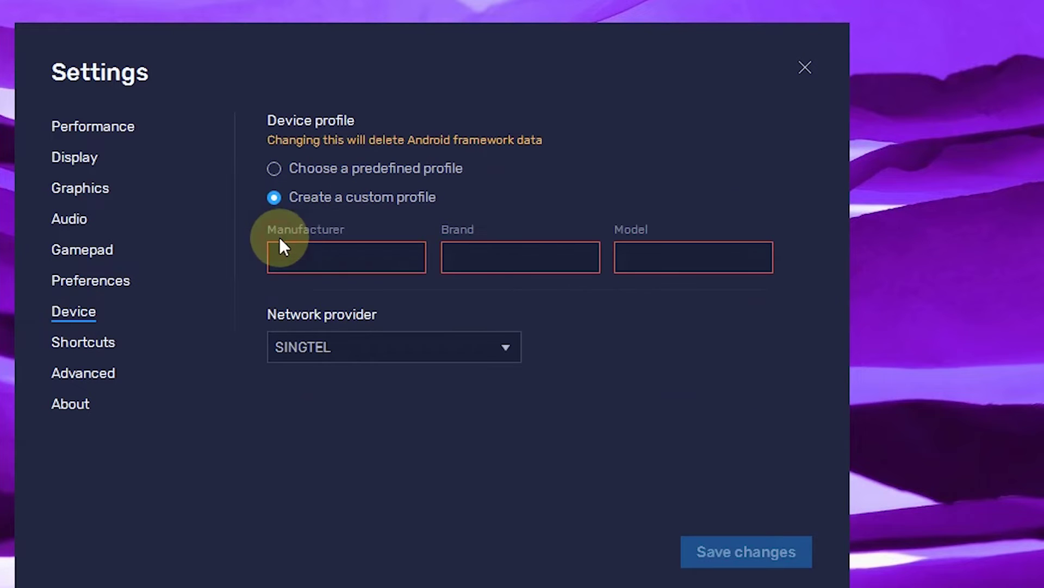
click(296, 257)
click(524, 260)
click(685, 269)
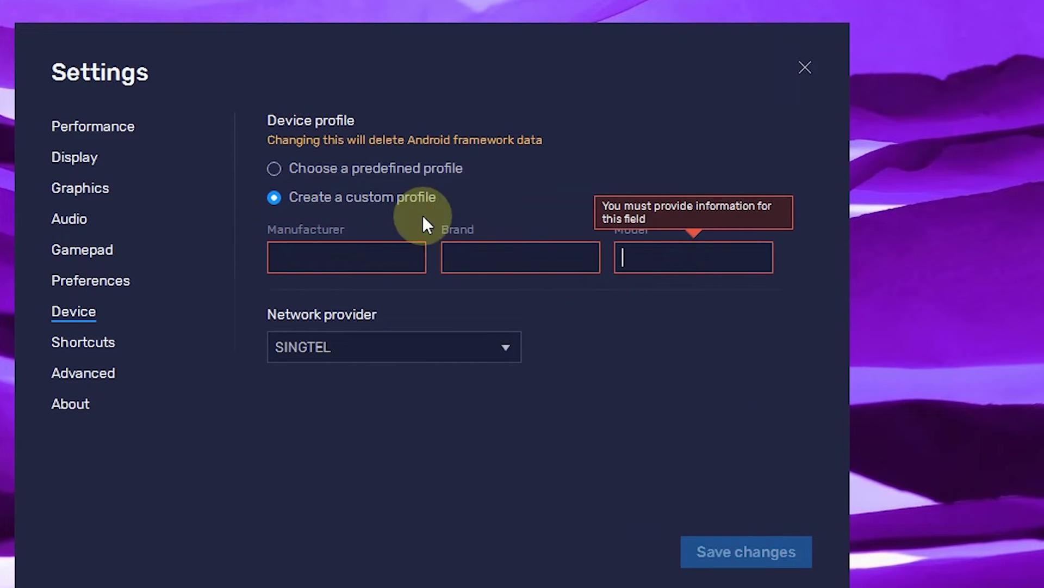
click(320, 174)
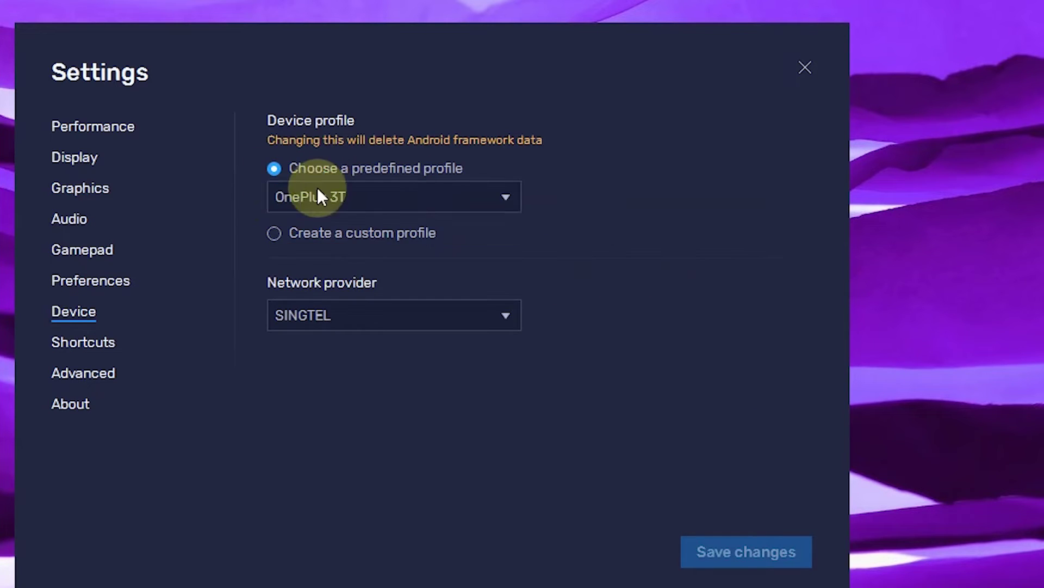
click(339, 317)
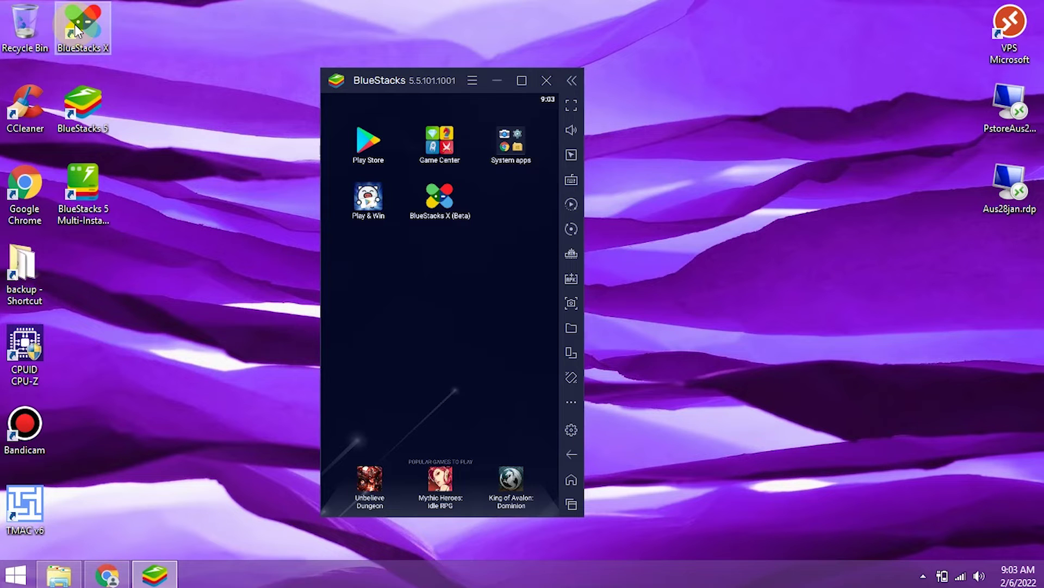
click(74, 24)
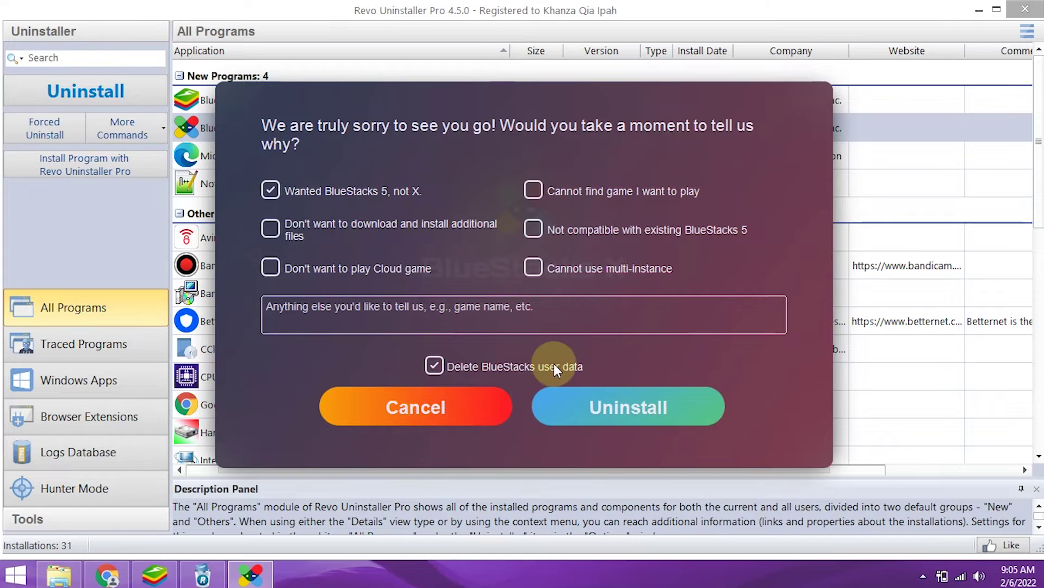
- Confirm uninstalling BlueStacks X together with its user data
click(613, 404)
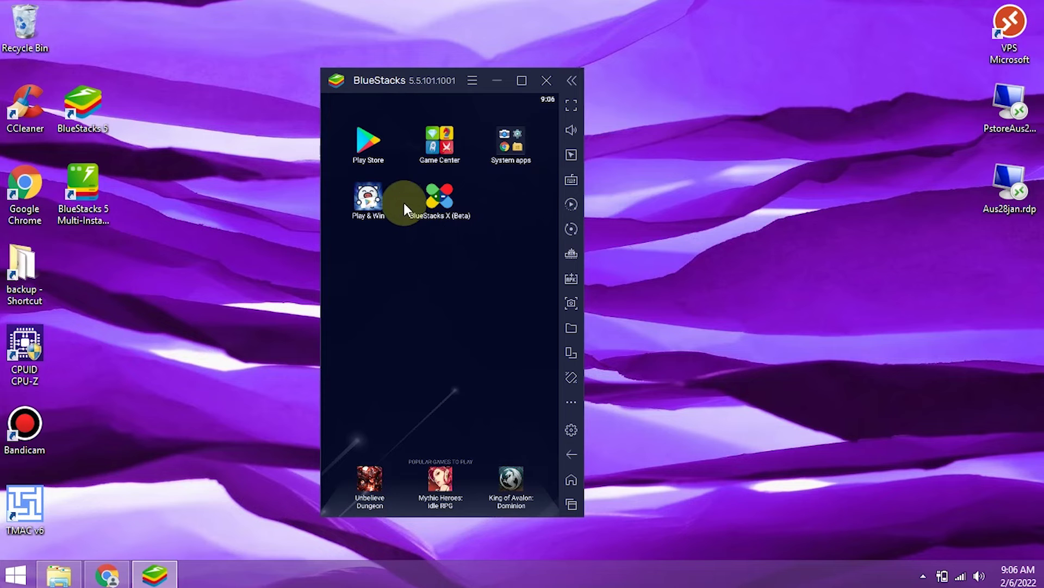
- Place the Multi-Instance Manager beside the emulator and start a fresh Nougat 64-bit instance
double_click(83, 109)
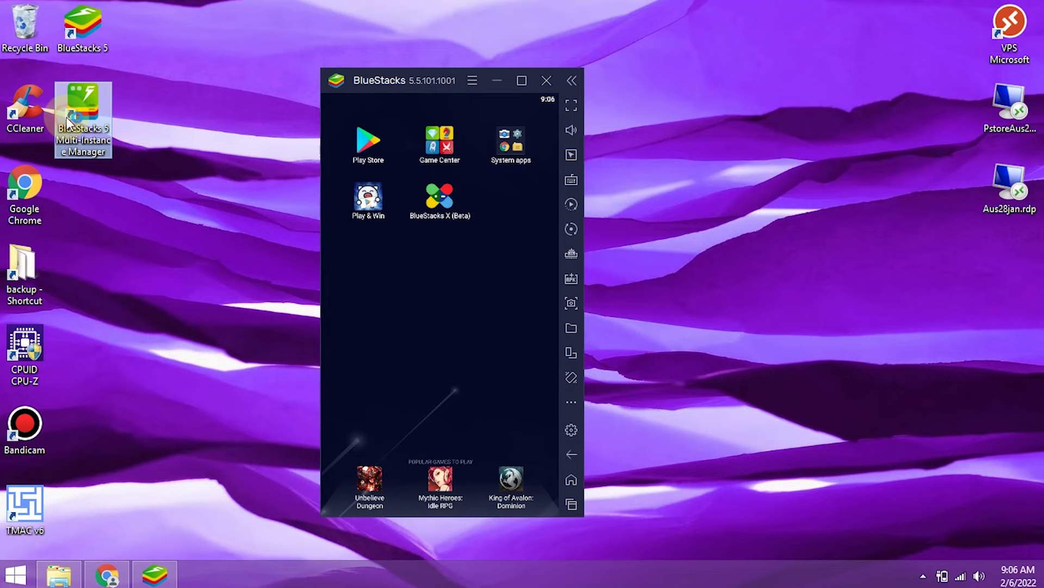
drag(468, 103, 341, 126)
mouse_move(402, 81)
mouse_down()
mouse_move(760, 80)
mouse_move(733, 68)
mouse_up()
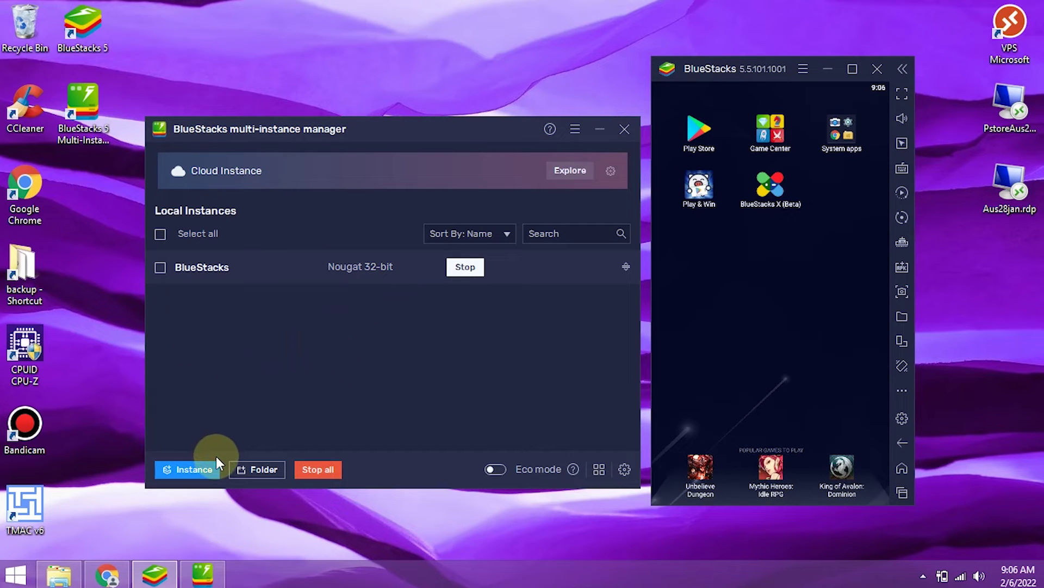
click(201, 470)
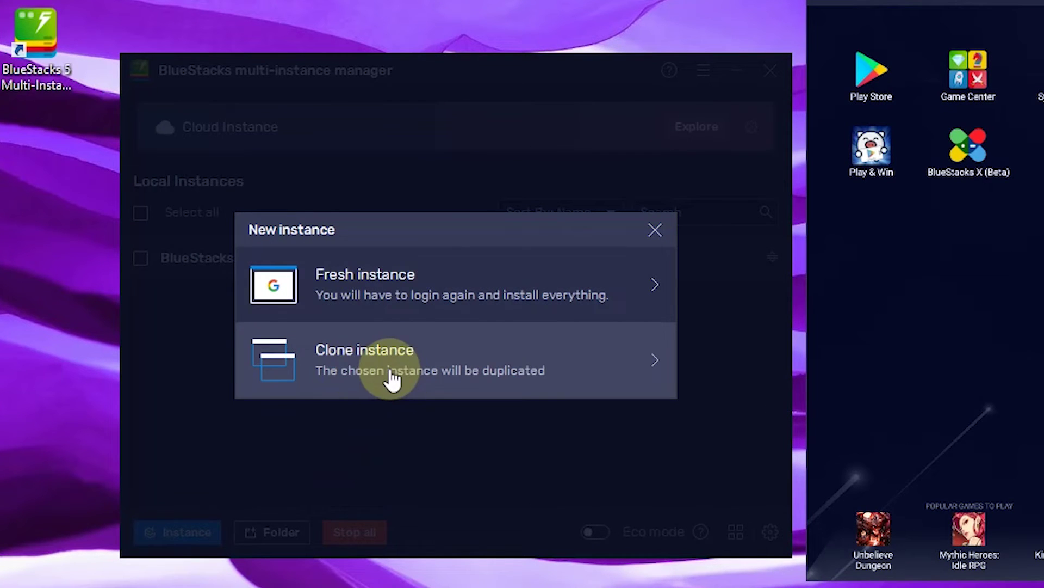
click(435, 294)
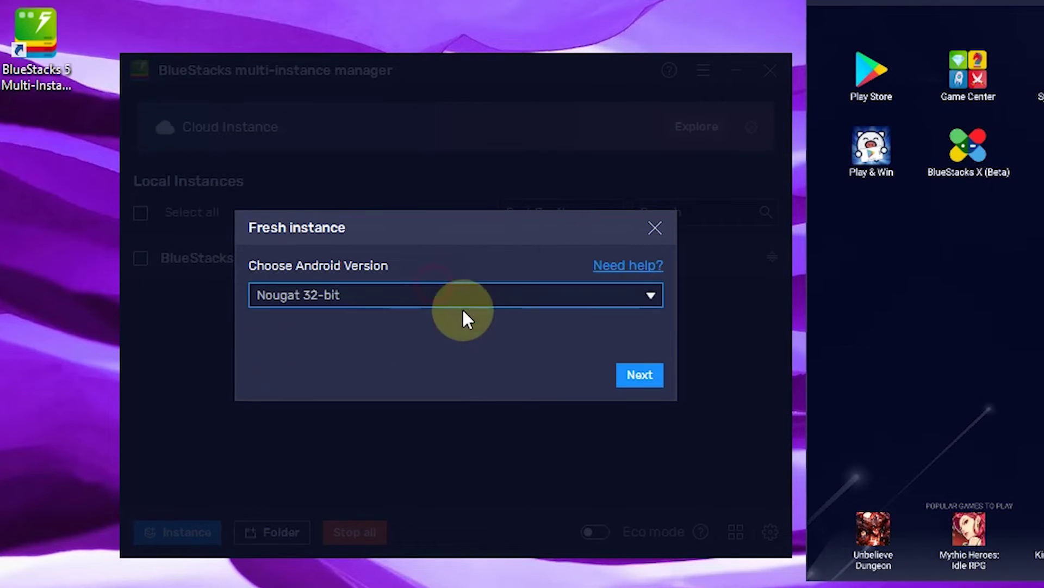
click(421, 296)
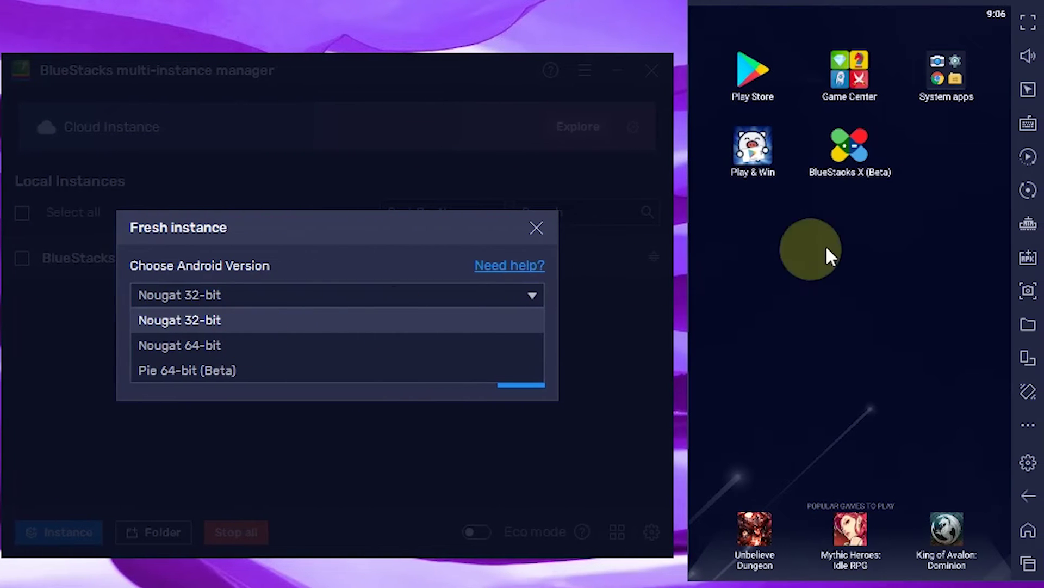
click(207, 341)
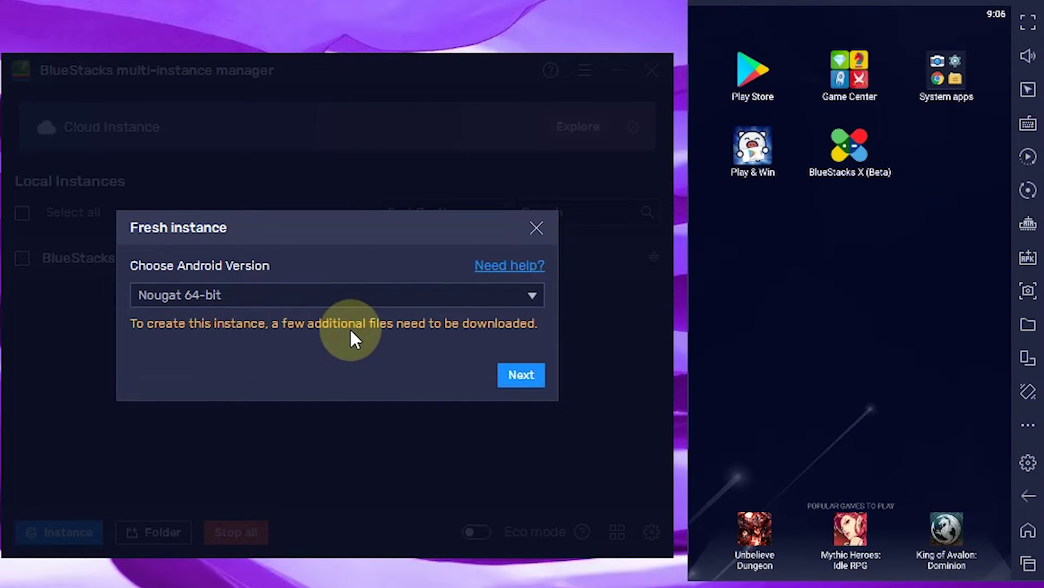
- Give the new instance Medium (2 Cores) CPU, Medium (2 GB) RAM, Portrait resolution, and download it
click(509, 370)
click(319, 238)
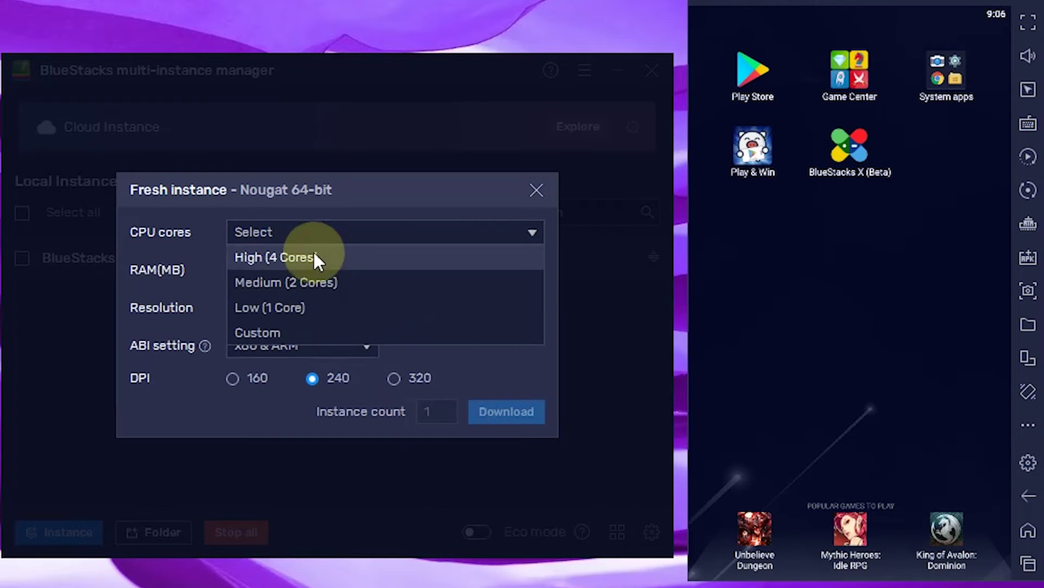
click(314, 283)
click(299, 268)
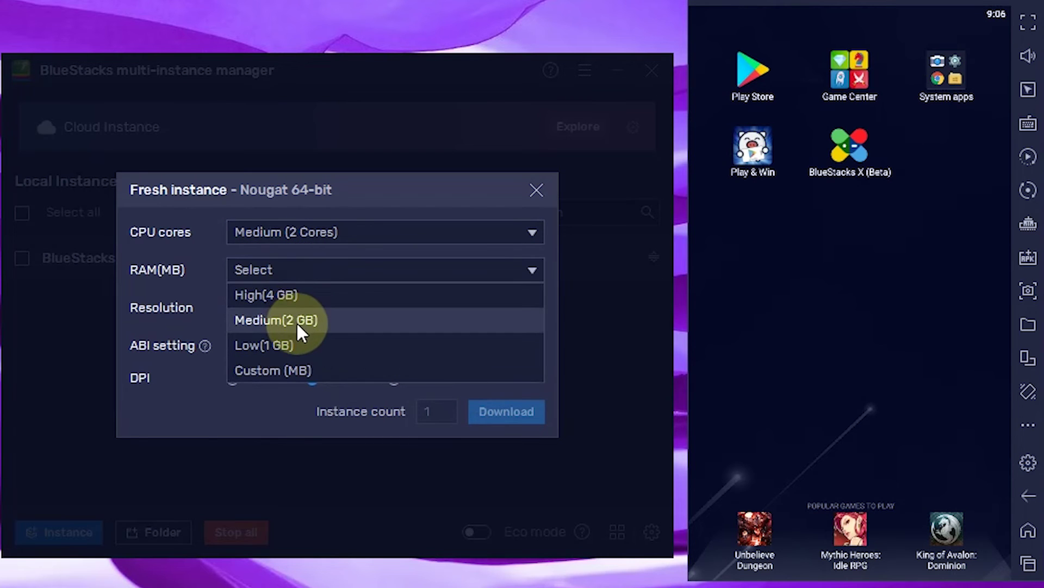
click(299, 326)
click(302, 306)
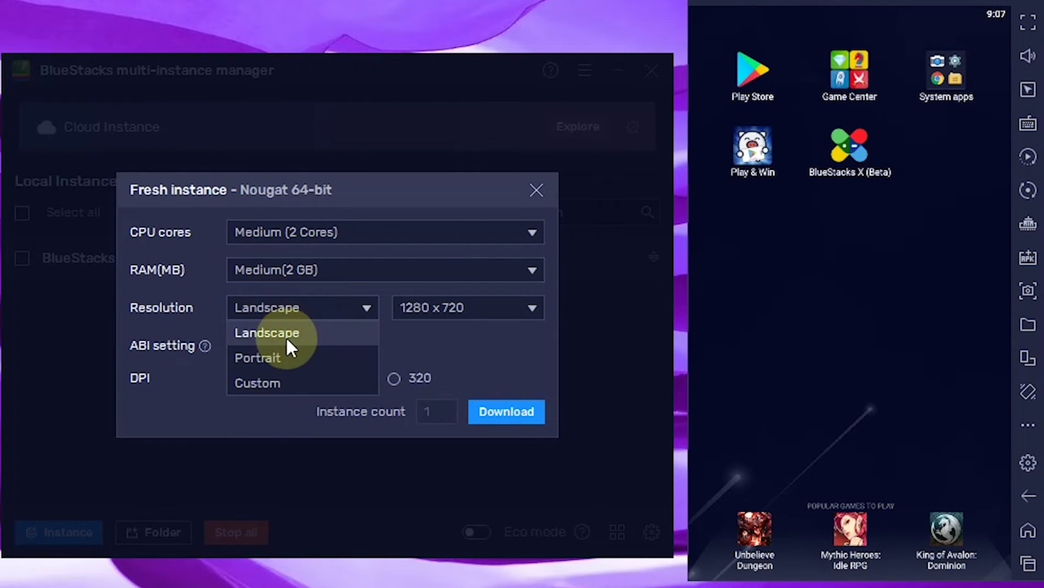
click(290, 358)
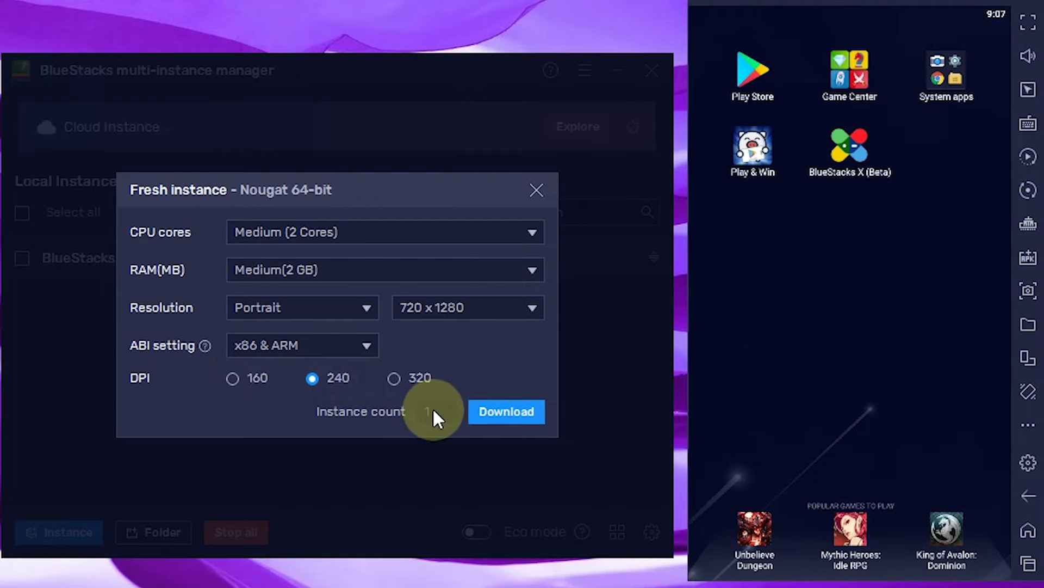
click(478, 412)
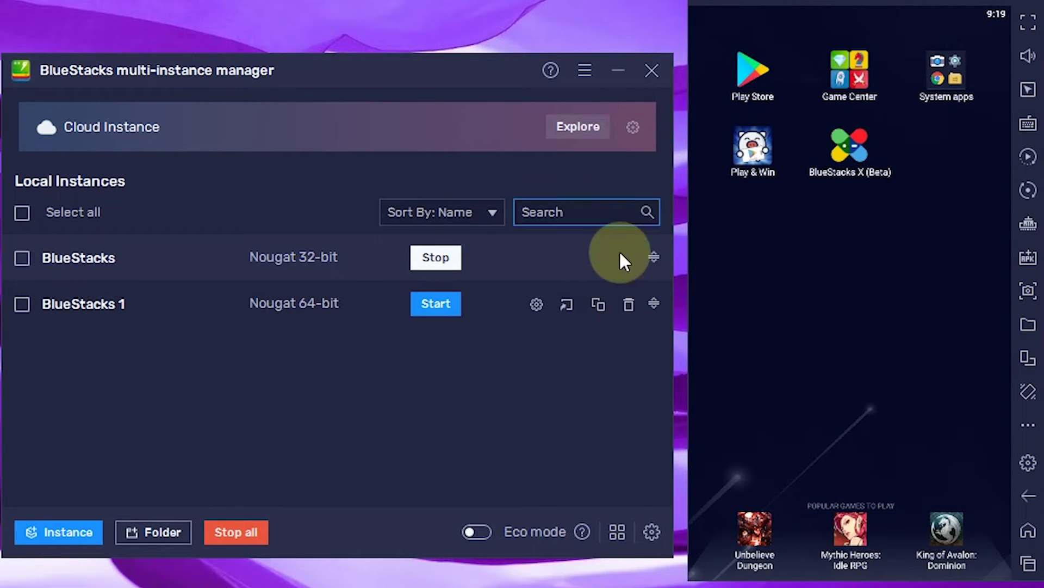
- Launch BlueStacks 1, minimize the instance manager, and place BlueStacks 1 left of the other instance
click(437, 305)
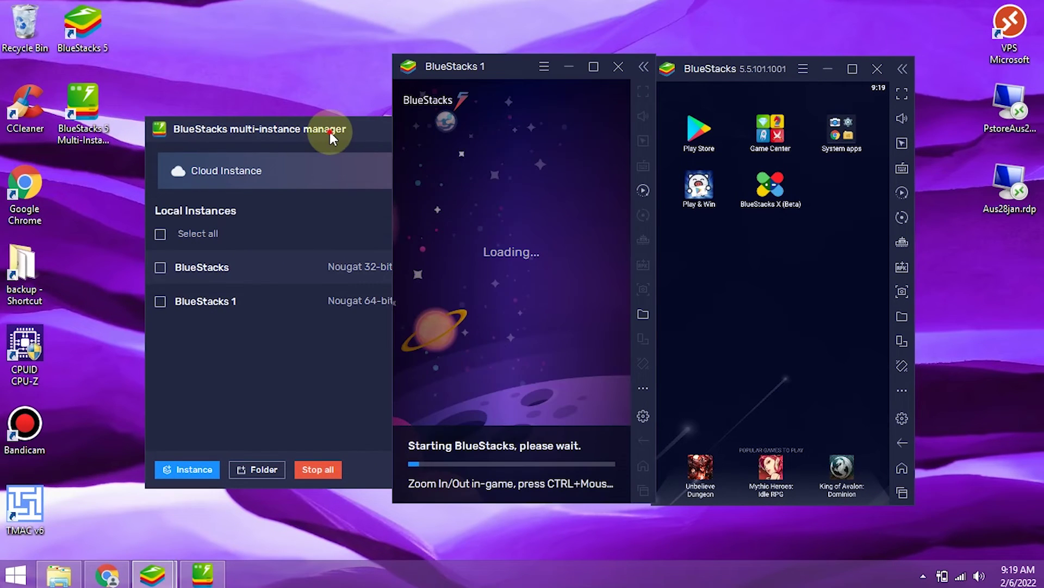
click(330, 132)
click(596, 130)
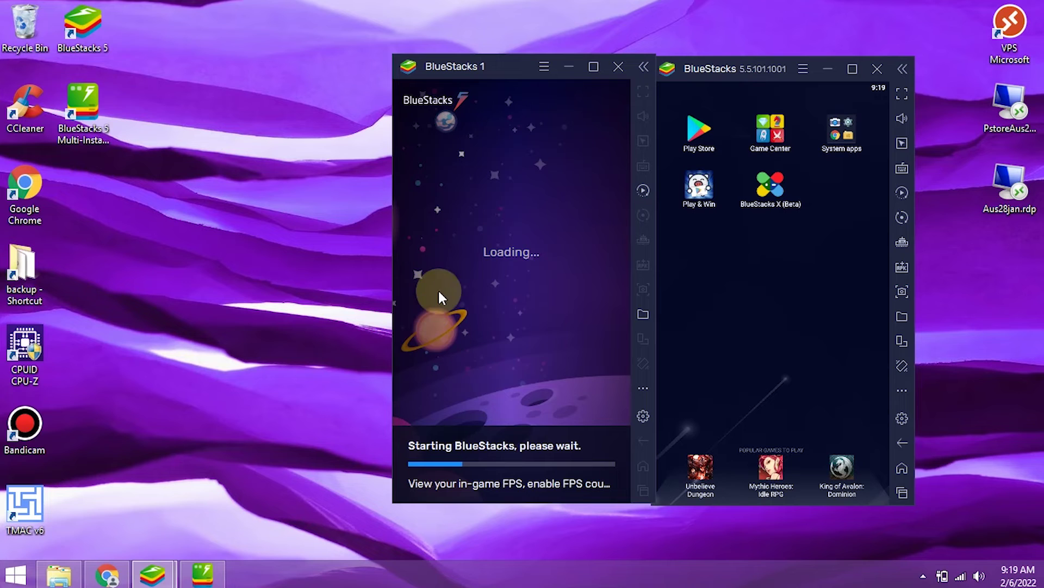
drag(484, 79, 369, 76)
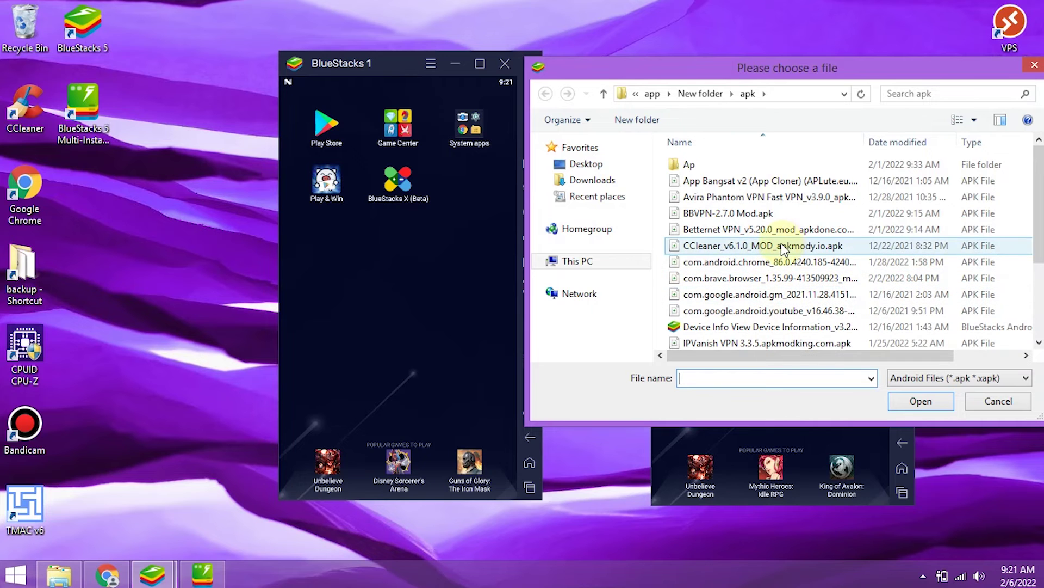
- Install the Device Info View APK into the 32-bit instance and into BlueStacks 1
click(756, 328)
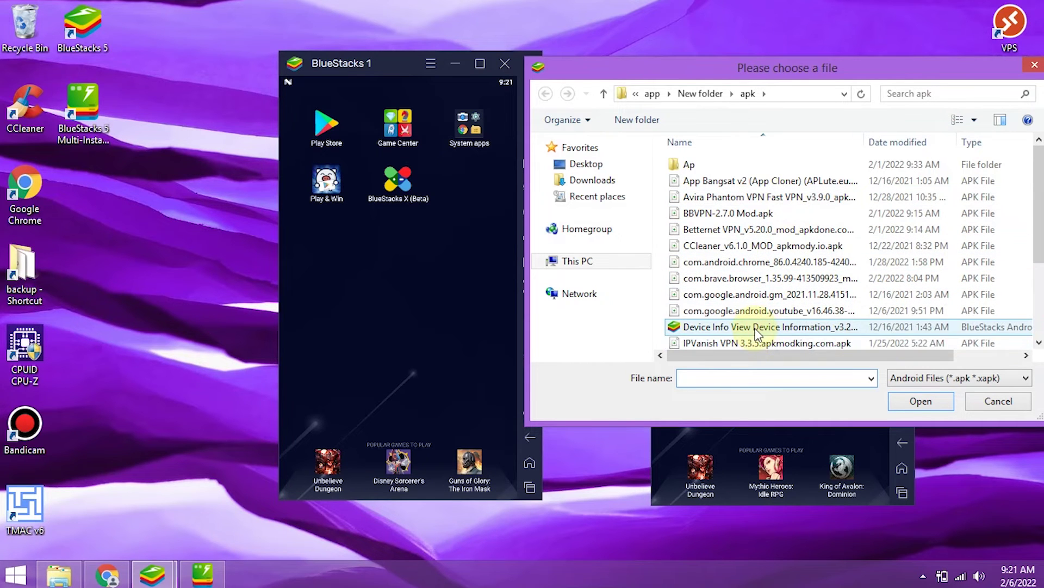
click(909, 401)
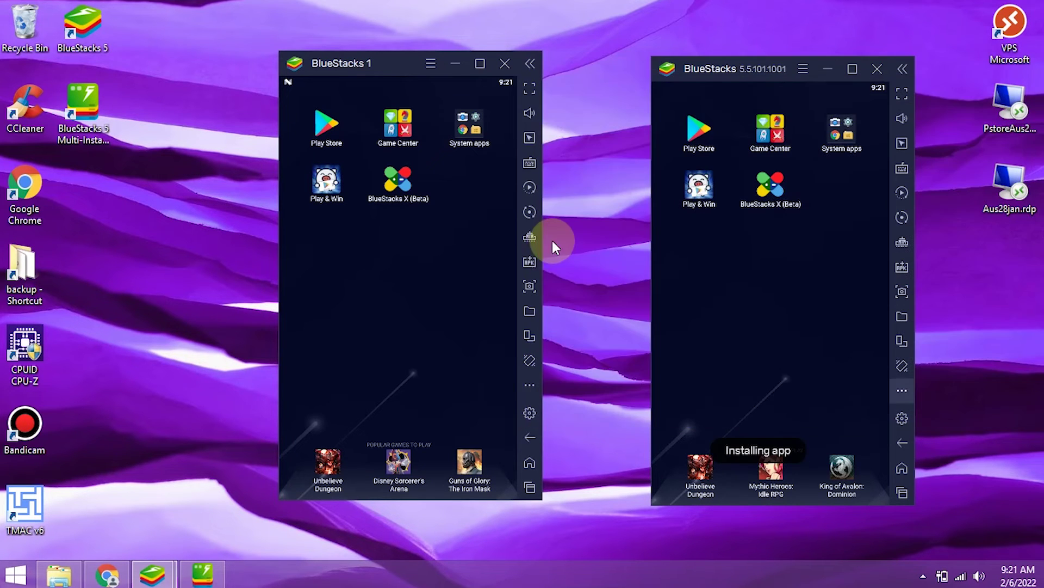
click(529, 265)
click(615, 322)
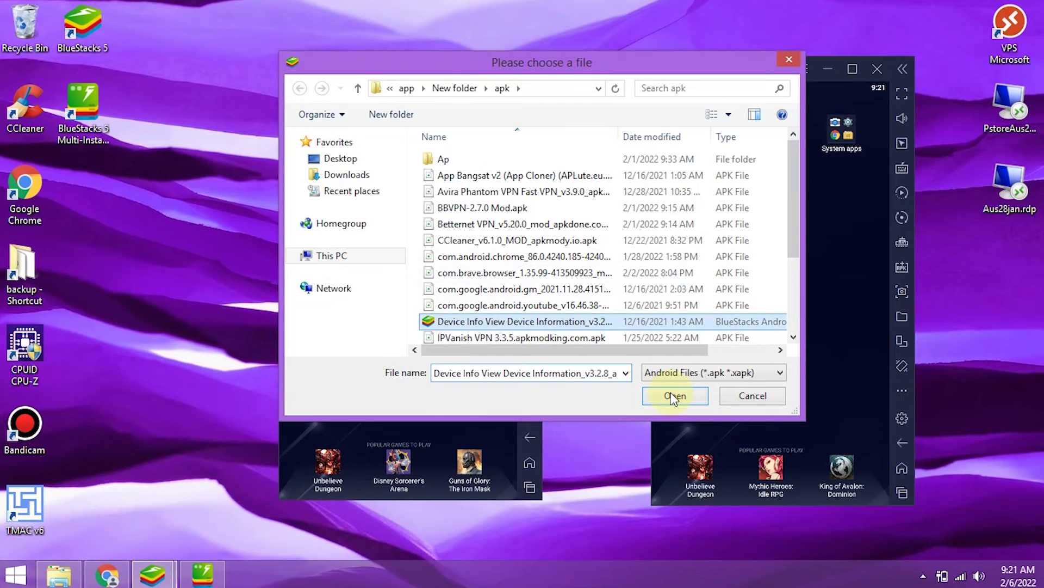
click(674, 396)
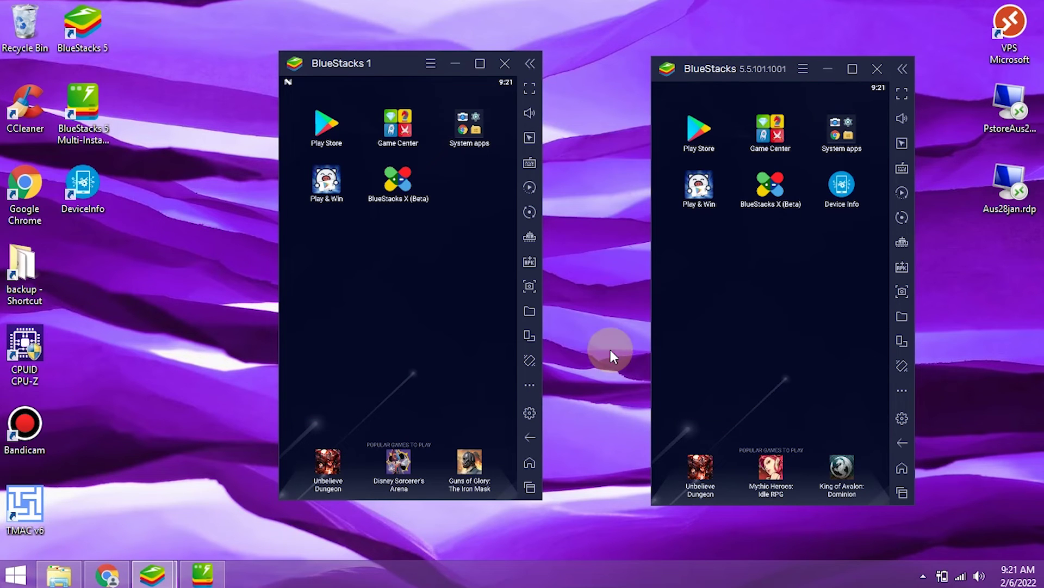
- Launch Device Info in the 32-bit instance and refresh the Windows desktop
click(850, 195)
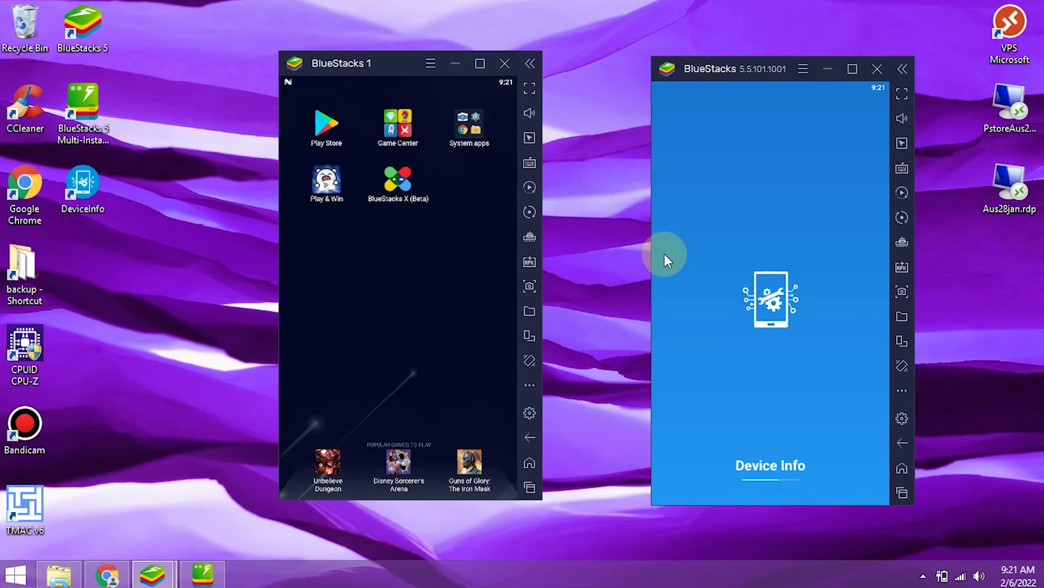
right_click(575, 260)
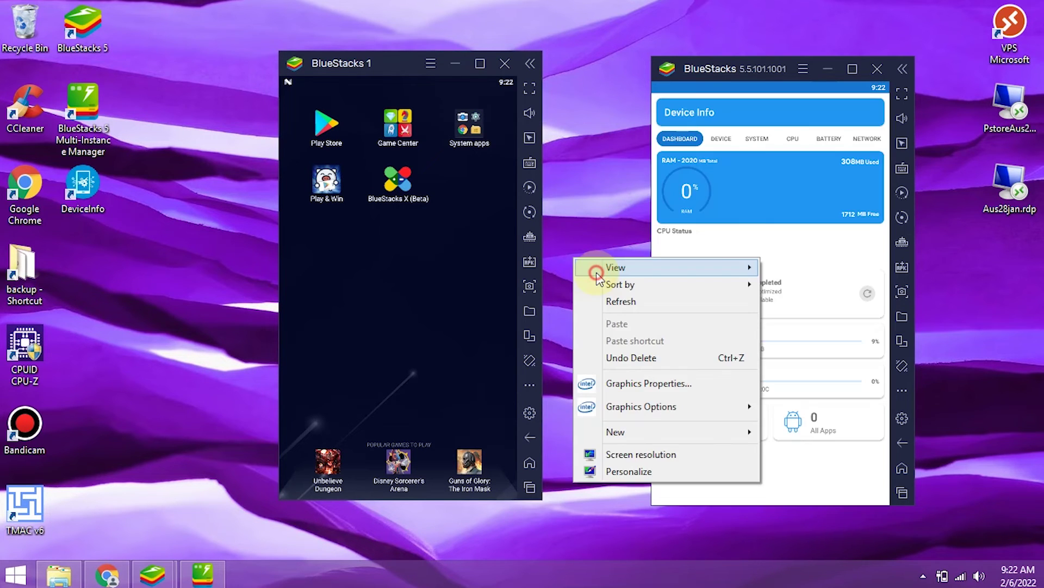
click(664, 298)
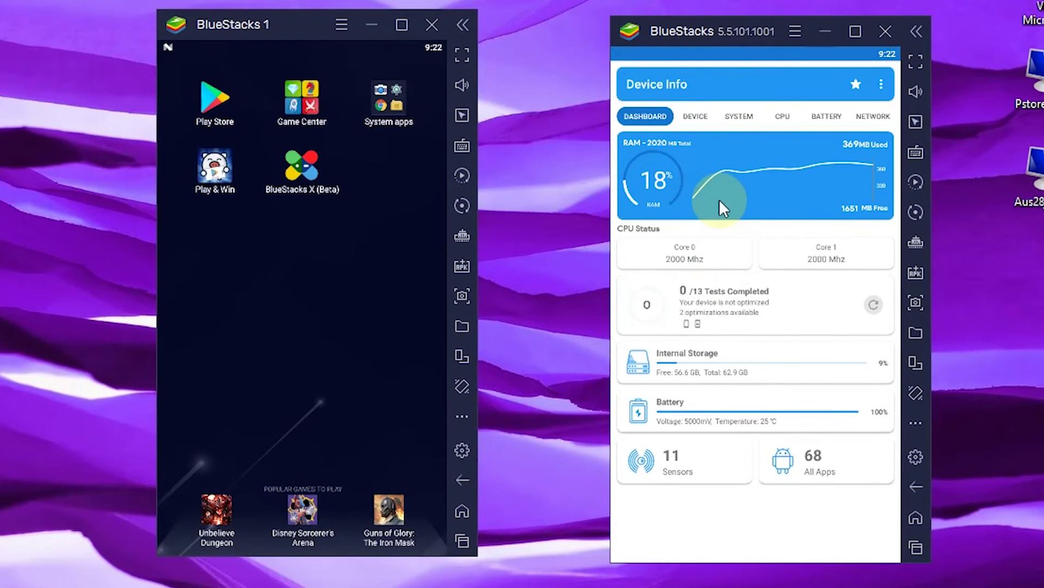
- Review the 32-bit instance's DEVICE and SYSTEM information in Device Info
click(701, 114)
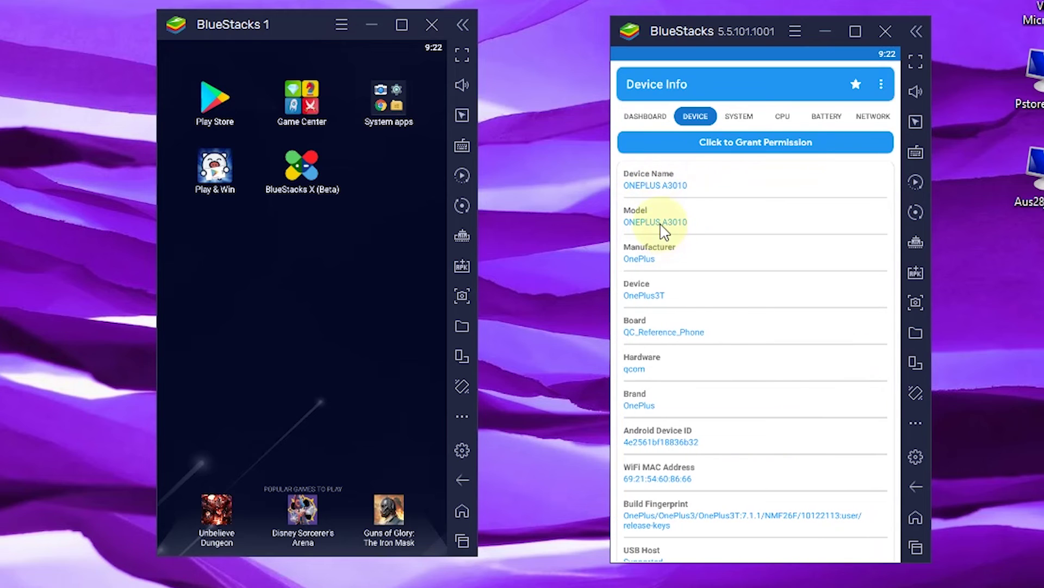
click(701, 432)
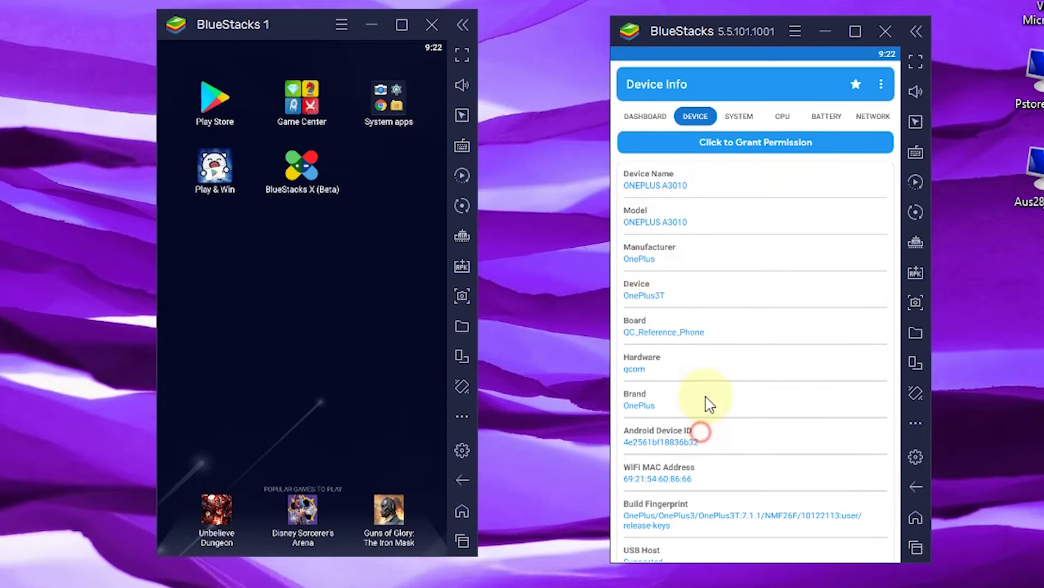
scroll(710, 405, down, 1)
click(746, 118)
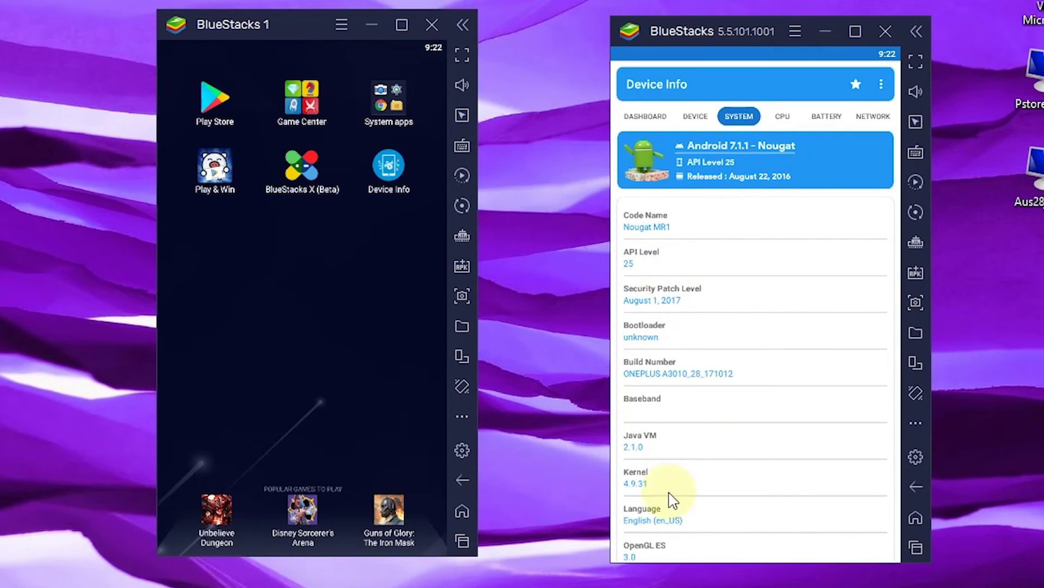
drag(694, 384, 699, 331)
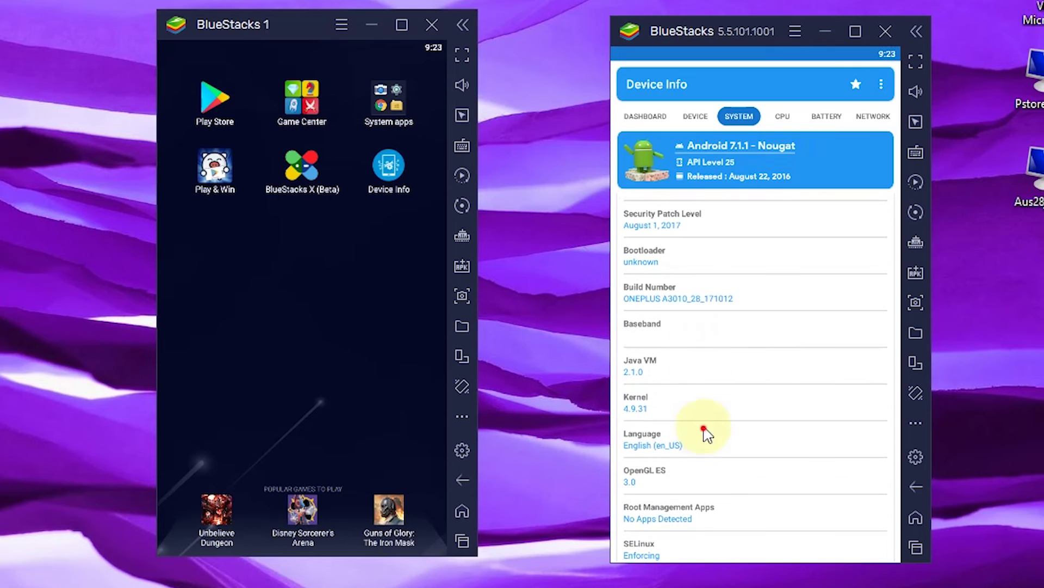
drag(707, 427, 716, 315)
drag(725, 373, 733, 348)
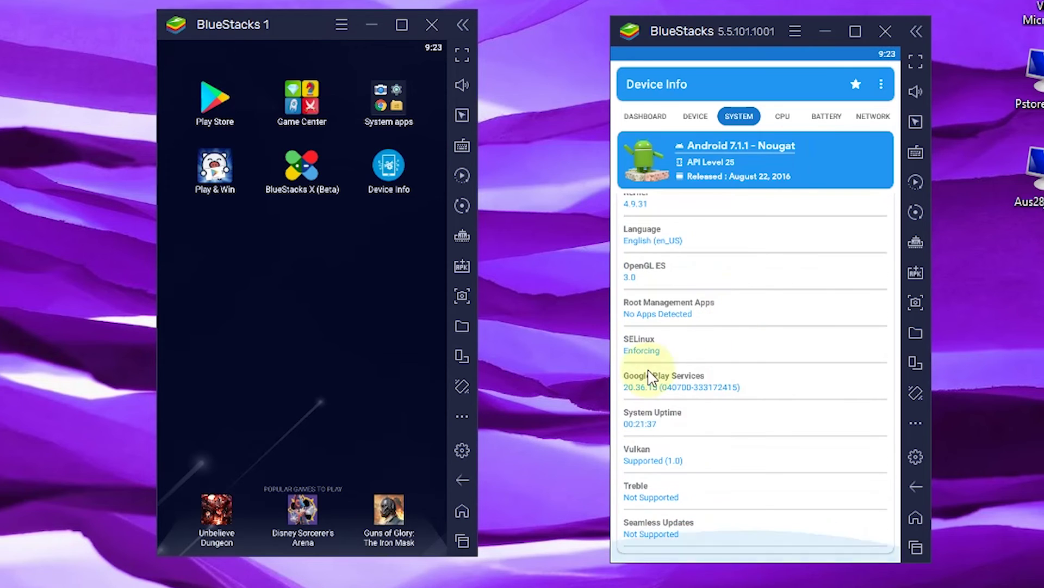
- Show the CPU tab, confirming Qualcomm Snapdragon 820, 32 Bit
click(789, 115)
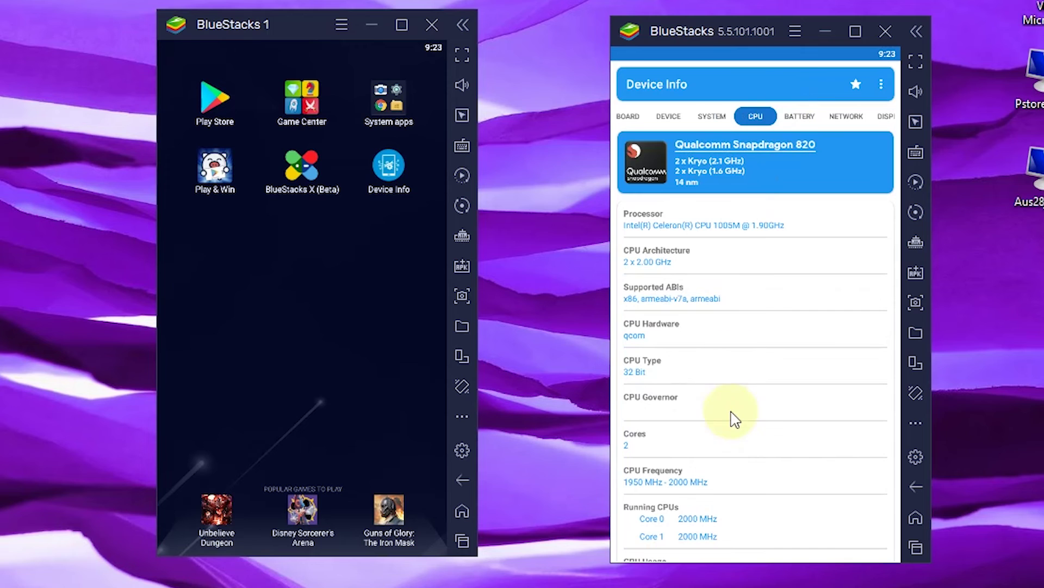
scroll(751, 338, down, 3)
click(636, 276)
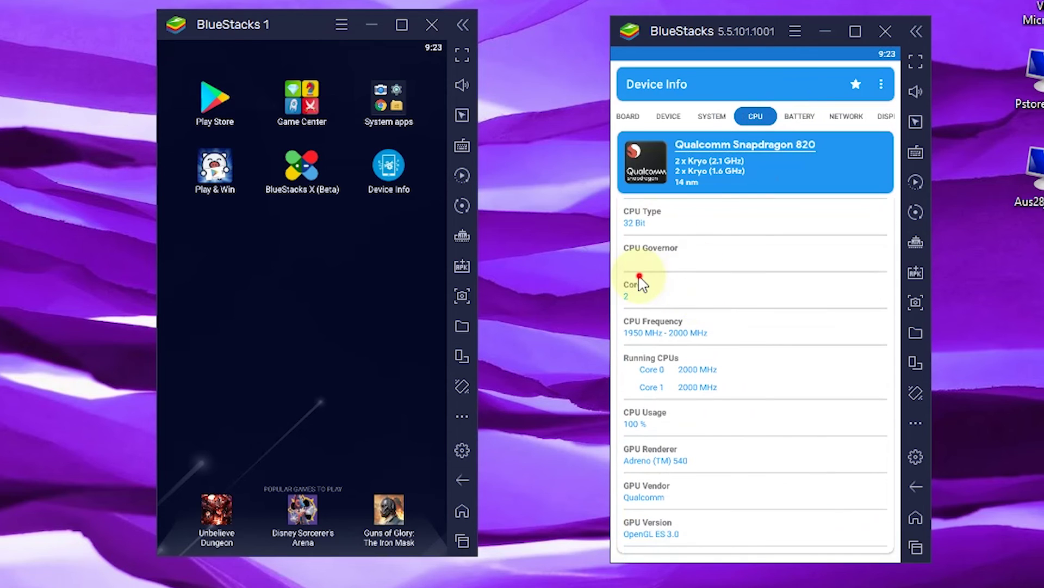
scroll(639, 278, up, 1)
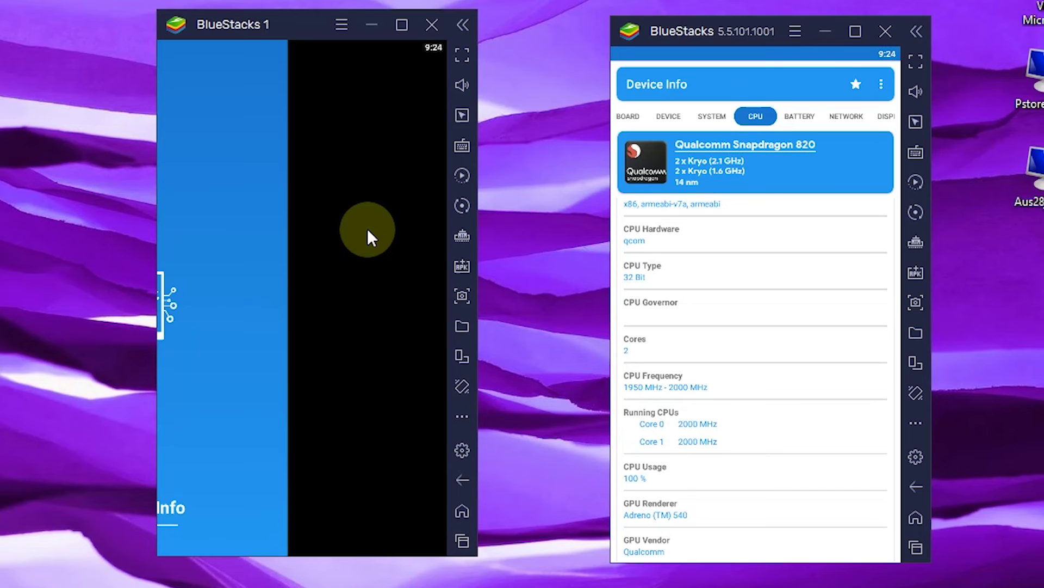
- Browse BlueStacks 1's Device Info BATTERY, NETWORK, MEMORY and TESTS tabs
click(356, 114)
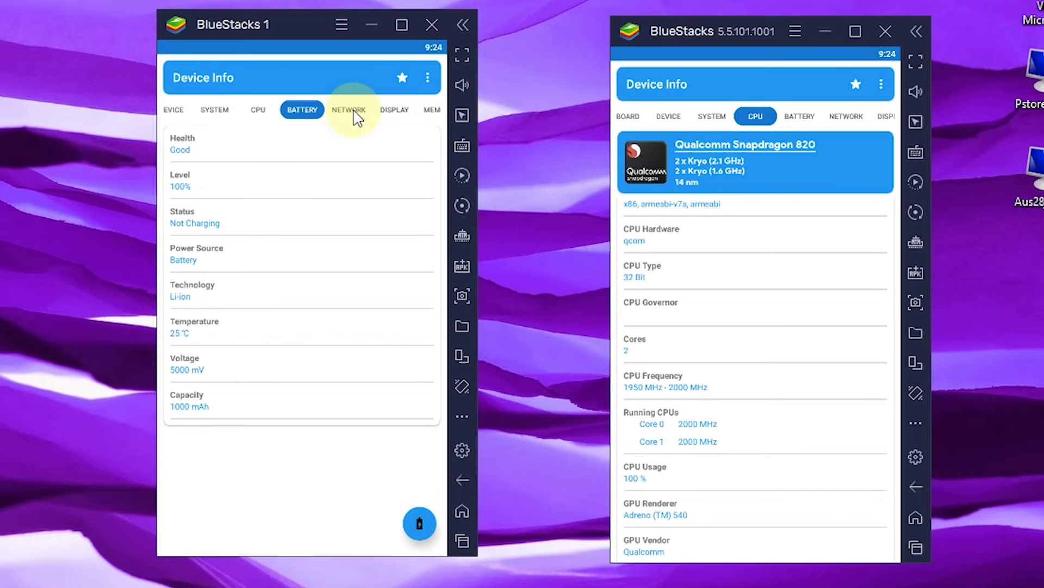
click(351, 111)
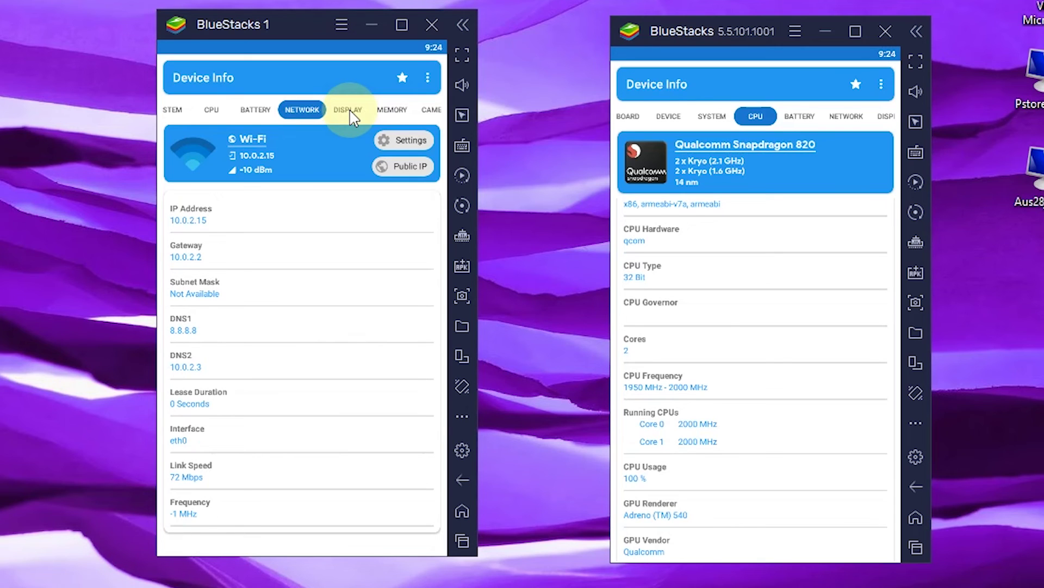
click(392, 113)
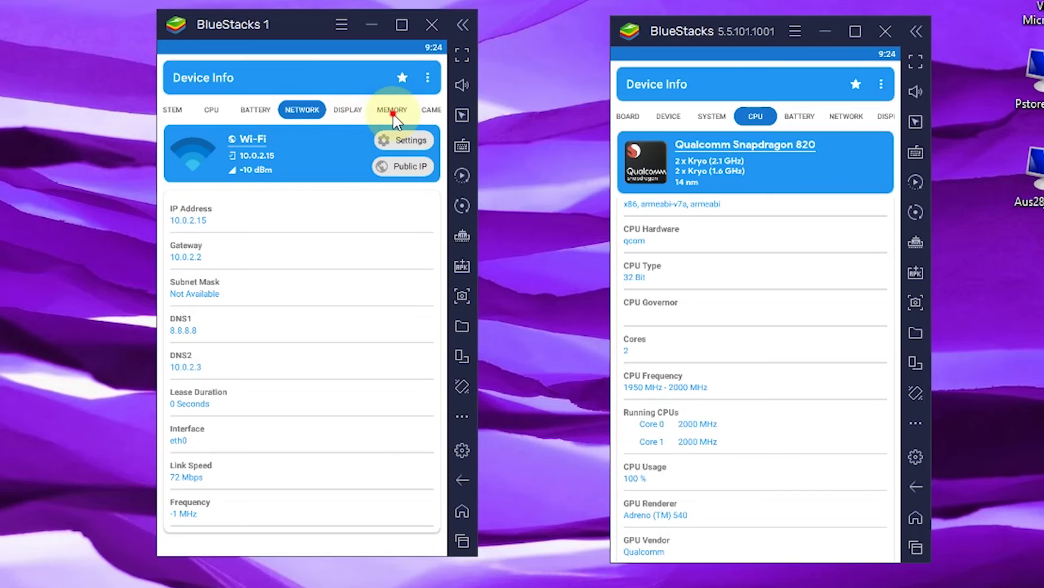
click(404, 111)
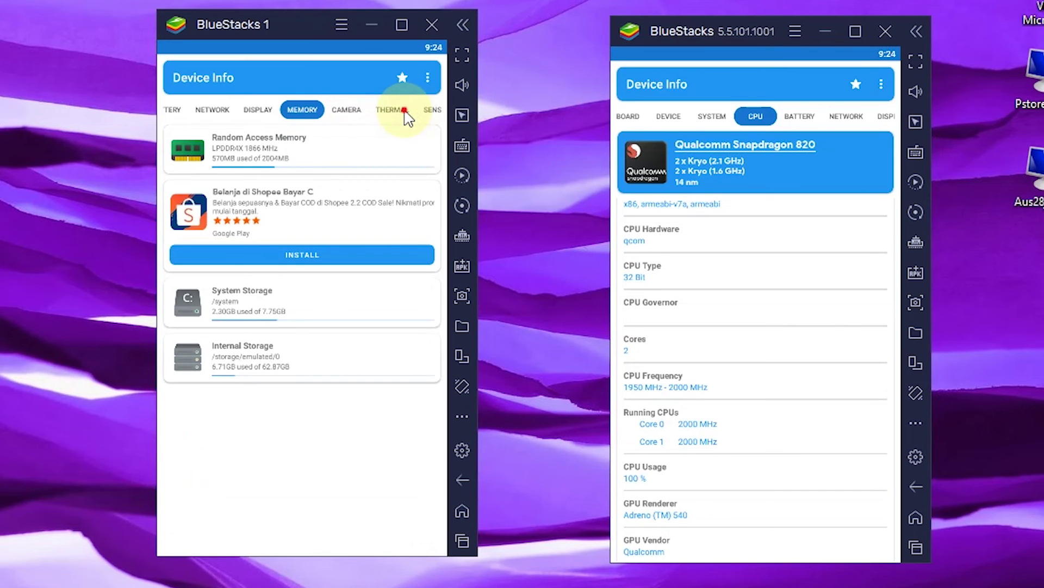
click(427, 111)
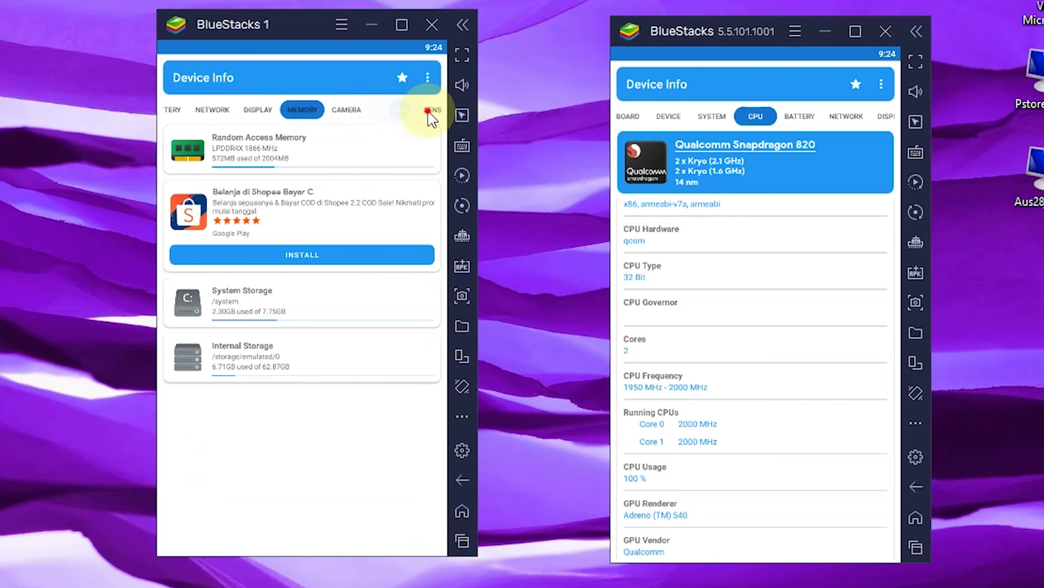
click(428, 111)
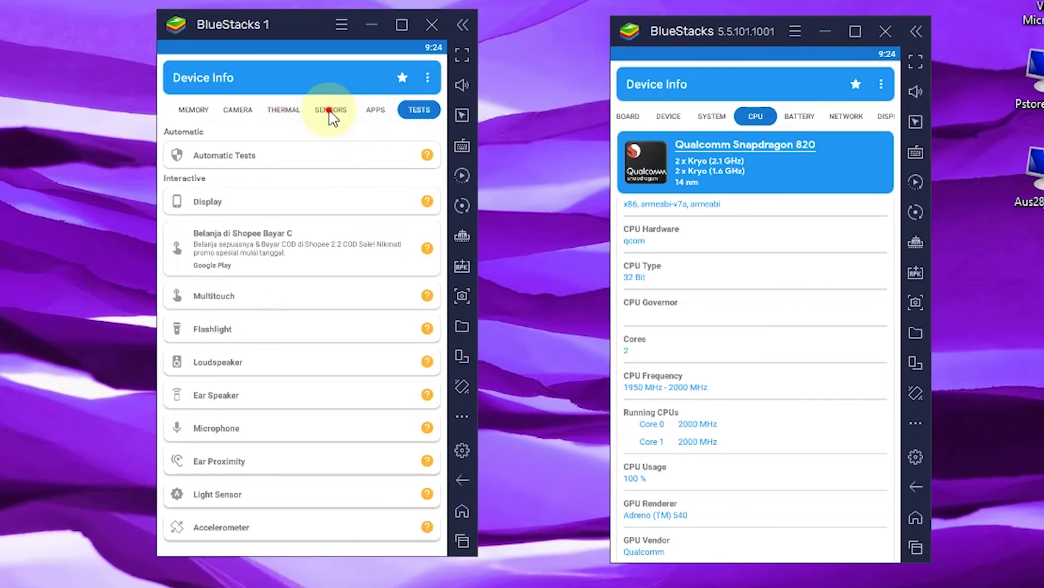
- Switch BlueStacks 1 to the CPU tab showing Qualcomm Snapdragon 835, 64 Bit
drag(334, 116, 354, 116)
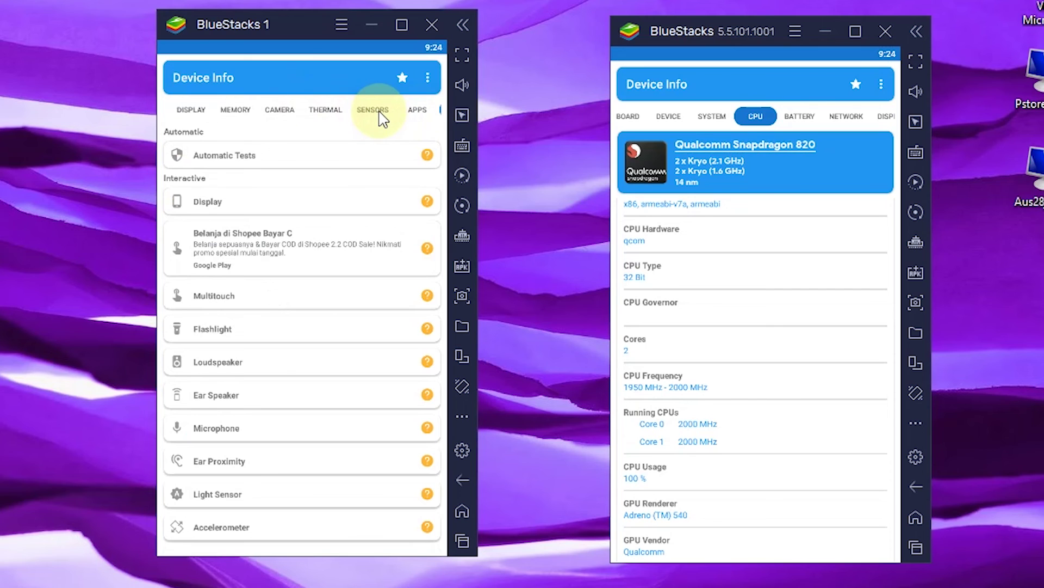
scroll(357, 110, up, 3)
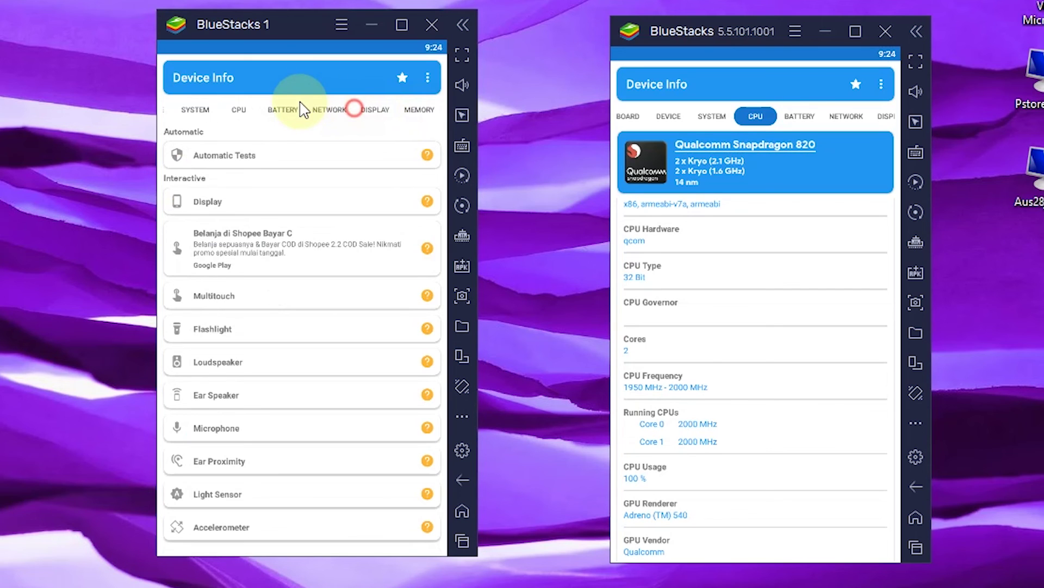
click(288, 112)
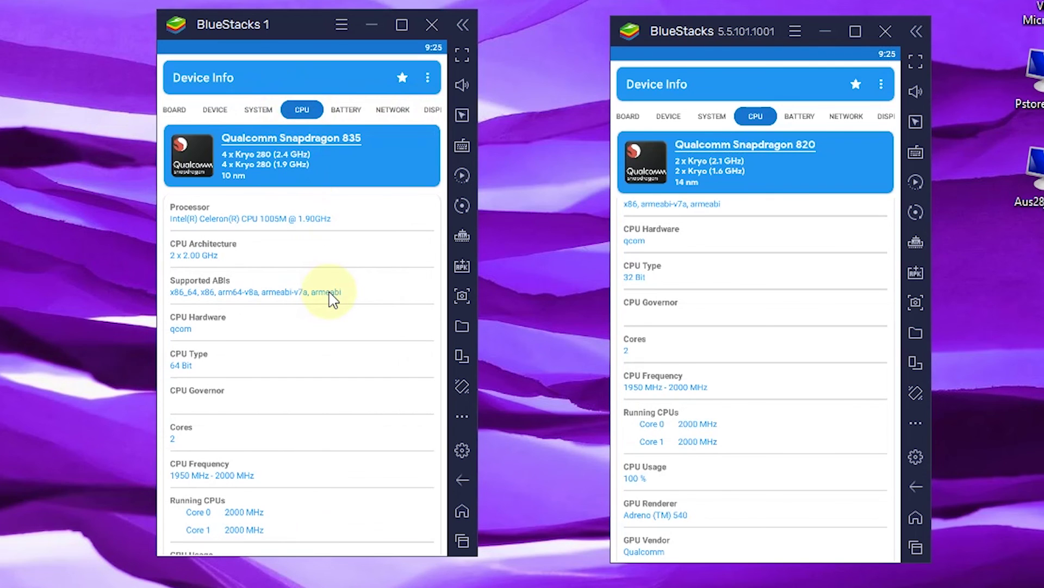
- Show the SYSTEM tab in both instances, each reporting Android 7.1.1 Nougat, API Level 25
click(261, 111)
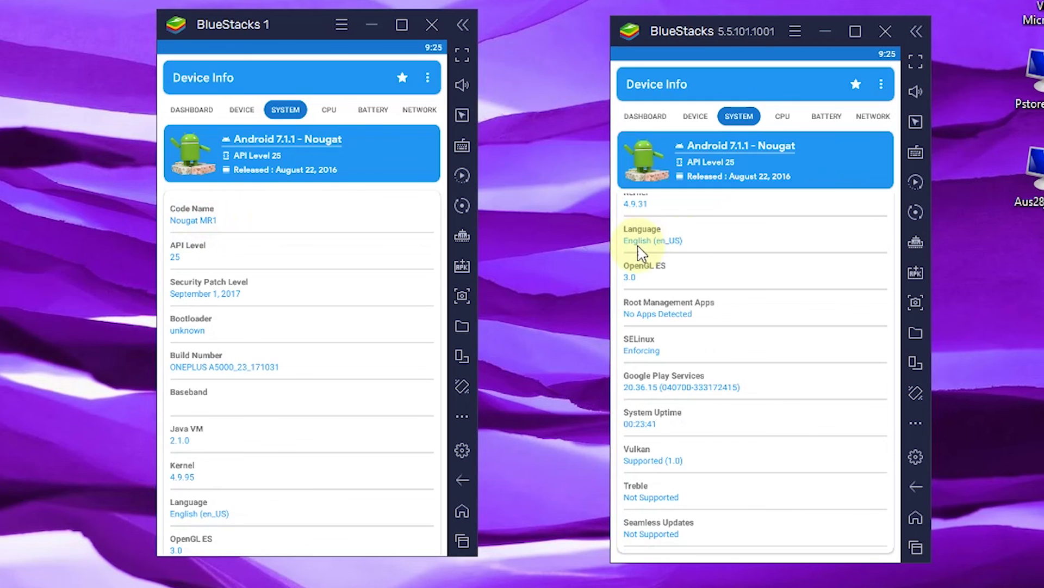
scroll(713, 391, up, 2)
scroll(675, 270, up, 2)
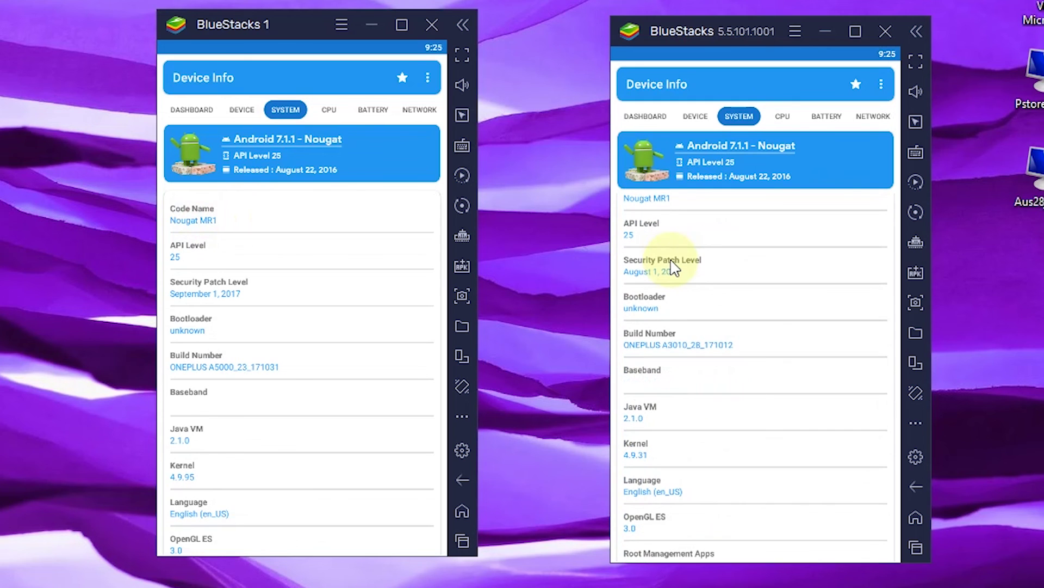
scroll(675, 267, up, 1)
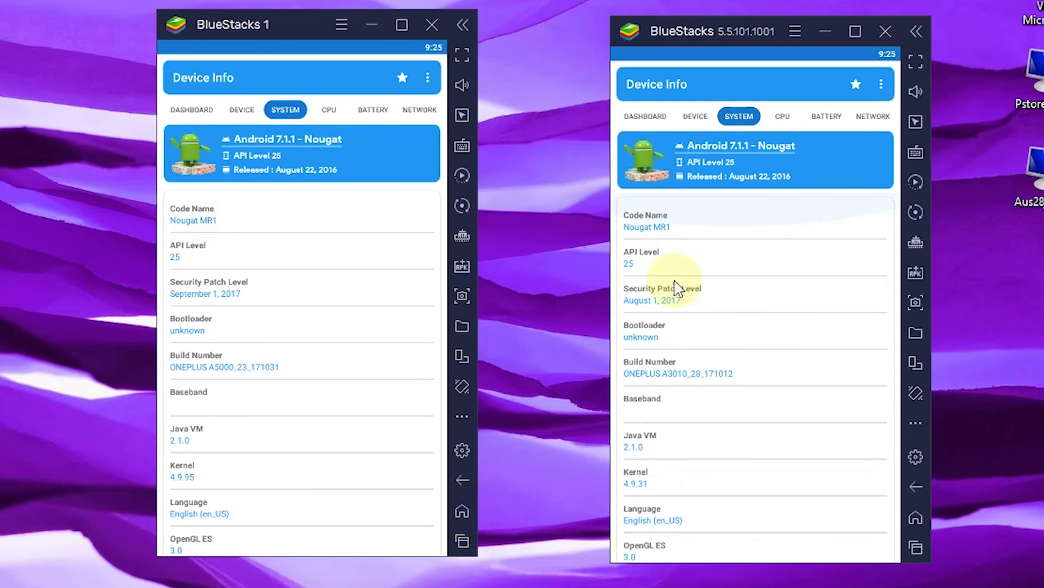